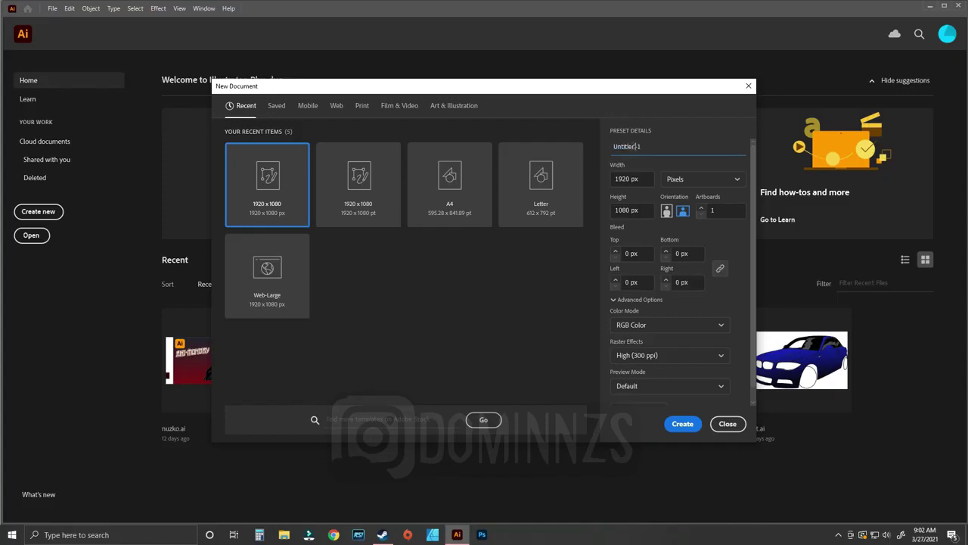
- Create a new 1920 x 1080 px RGB document named "the body1"
text(the body1)
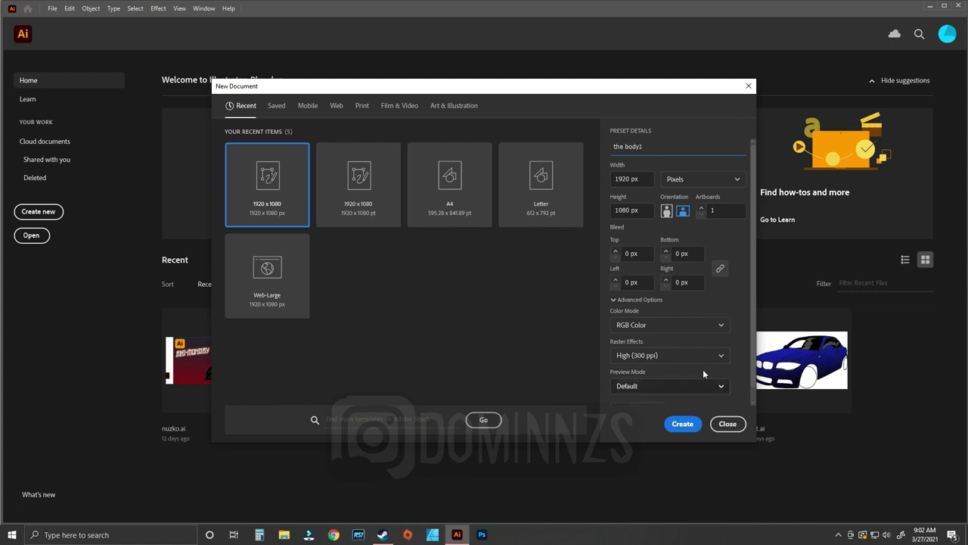
click(682, 423)
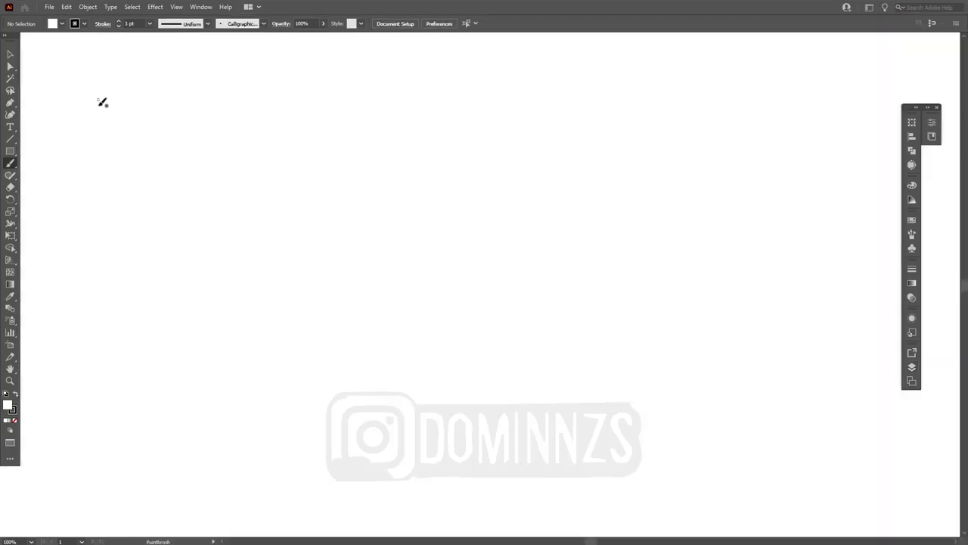
- Handwrite the heading "Body postures" in black Paintbrush strokes across the upper part of the blank artboard
mouse_move(99, 87)
mouse_down()
mouse_move(100, 122)
mouse_move(145, 119)
mouse_move(156, 96)
mouse_move(177, 126)
mouse_move(191, 106)
mouse_move(206, 108)
mouse_up()
drag(199, 96, 236, 100)
drag(238, 100, 255, 106)
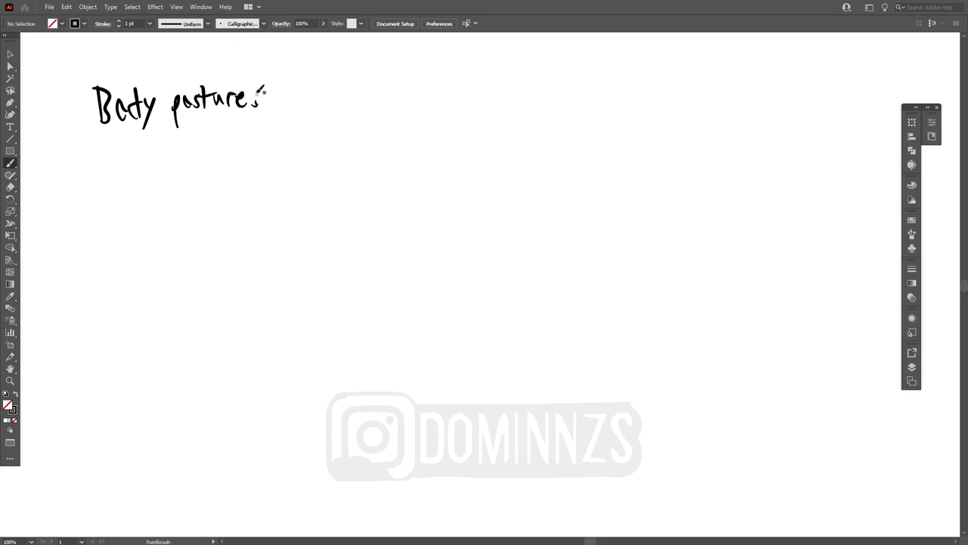
drag(255, 73, 259, 97)
mouse_move(356, 110)
mouse_down()
mouse_move(362, 85)
mouse_move(376, 80)
mouse_up()
mouse_move(390, 79)
mouse_down()
mouse_move(382, 92)
mouse_move(392, 93)
mouse_up()
mouse_move(407, 83)
mouse_down()
mouse_move(403, 93)
mouse_move(413, 93)
mouse_up()
mouse_move(408, 80)
mouse_down()
mouse_move(438, 78)
mouse_move(444, 66)
mouse_move(492, 78)
mouse_move(488, 87)
mouse_move(499, 72)
mouse_move(563, 83)
mouse_up()
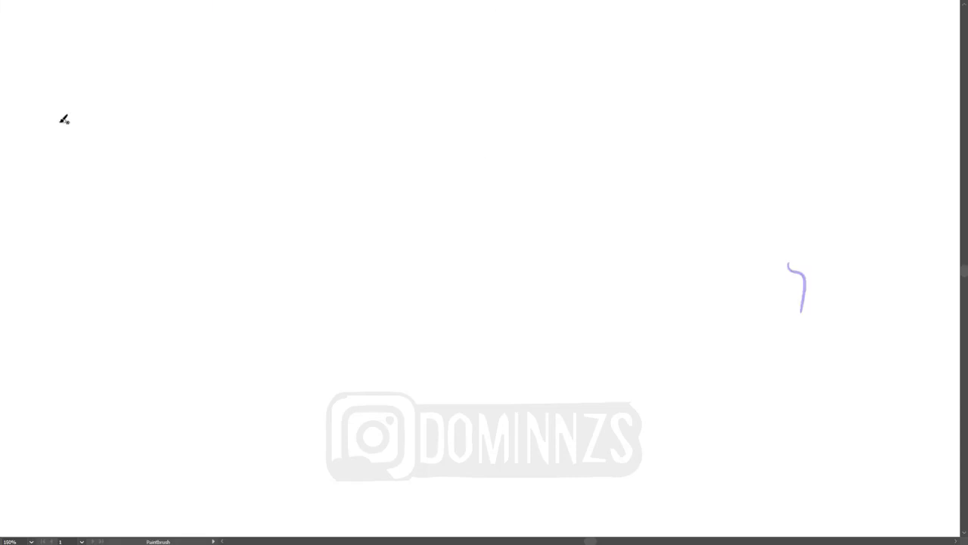
- Handwrite the note "START with the Torso" in translucent blue, with an arrow leading to a small inverted triangle
mouse_move(50, 94)
mouse_down()
mouse_move(36, 117)
mouse_move(65, 121)
mouse_move(83, 89)
mouse_move(92, 121)
mouse_up()
drag(91, 121, 107, 98)
drag(105, 94, 130, 121)
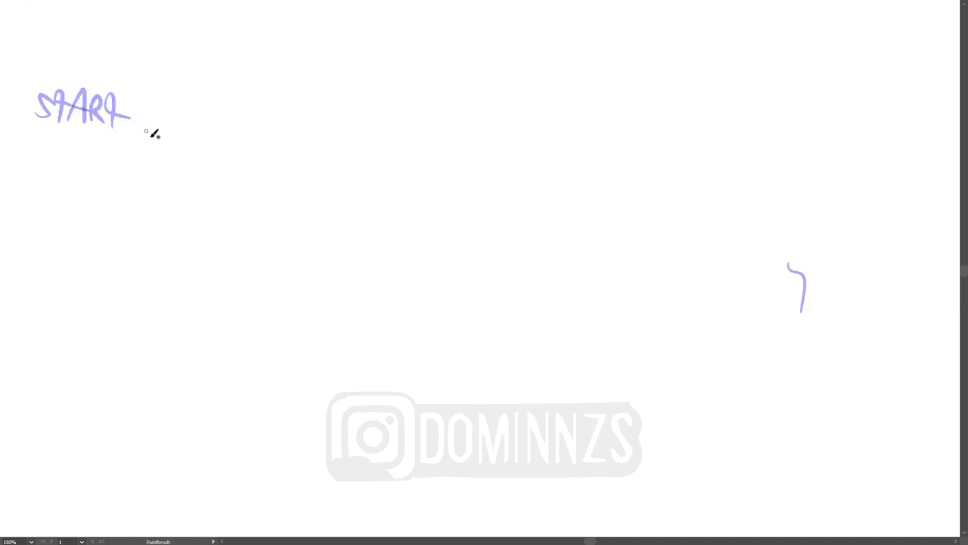
drag(33, 142, 53, 144)
mouse_move(58, 141)
mouse_down()
mouse_move(85, 156)
mouse_move(113, 145)
mouse_move(129, 160)
mouse_up()
mouse_move(36, 171)
mouse_down()
mouse_move(44, 189)
mouse_move(71, 181)
mouse_move(79, 190)
mouse_move(169, 193)
mouse_move(149, 178)
mouse_up()
mouse_move(197, 246)
mouse_down()
mouse_move(174, 175)
mouse_move(214, 165)
mouse_move(196, 249)
mouse_up()
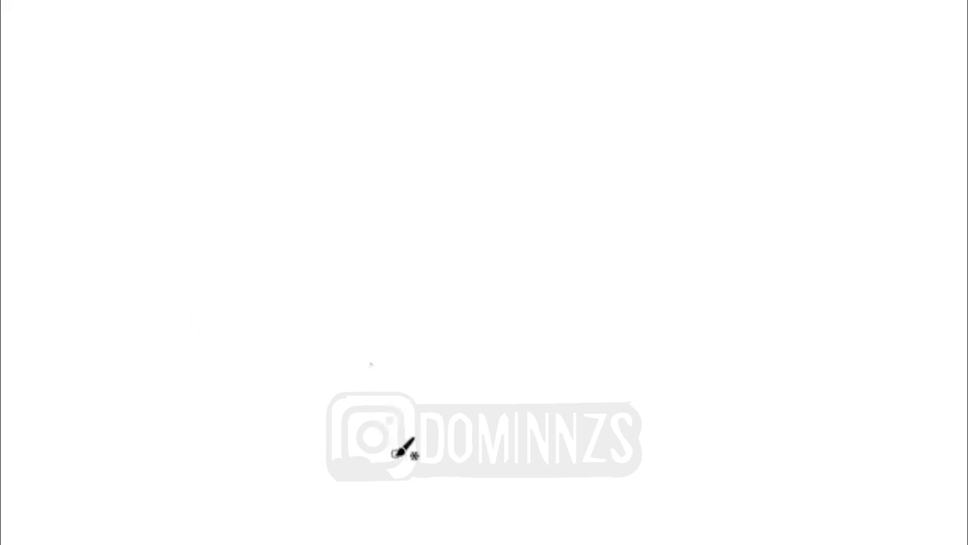
- Sketch the torso as a large inverted triangle in overlapping blue brush strokes at the middle of the canvas
drag(394, 449, 346, 227)
drag(388, 408, 343, 231)
drag(364, 350, 337, 185)
drag(354, 287, 347, 148)
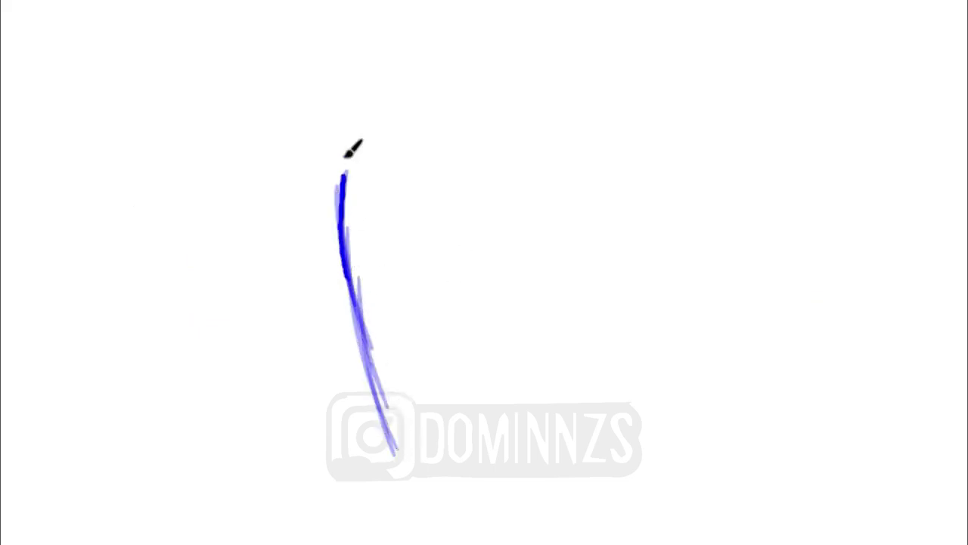
drag(340, 251, 337, 155)
drag(401, 457, 428, 337)
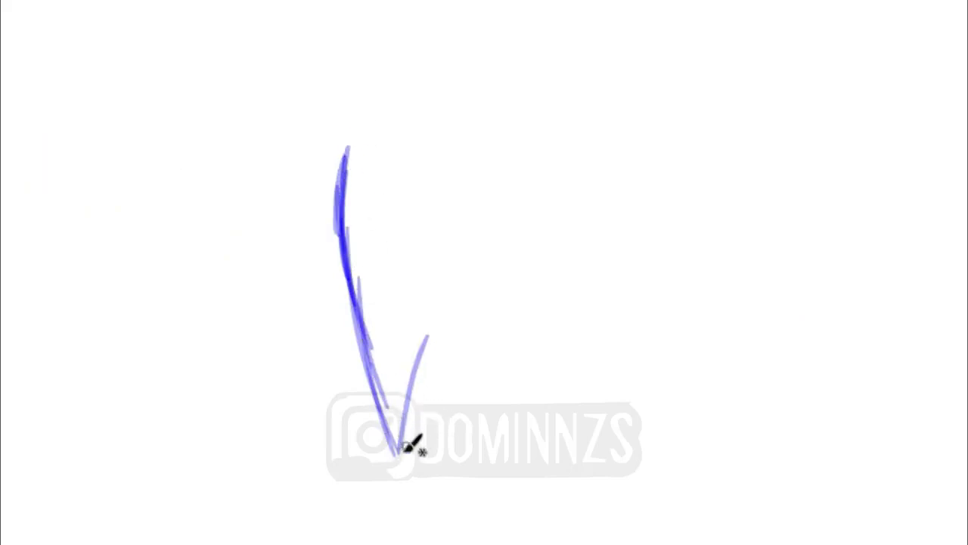
mouse_move(371, 398)
mouse_down()
mouse_move(405, 461)
mouse_move(454, 336)
mouse_up()
drag(422, 461, 486, 255)
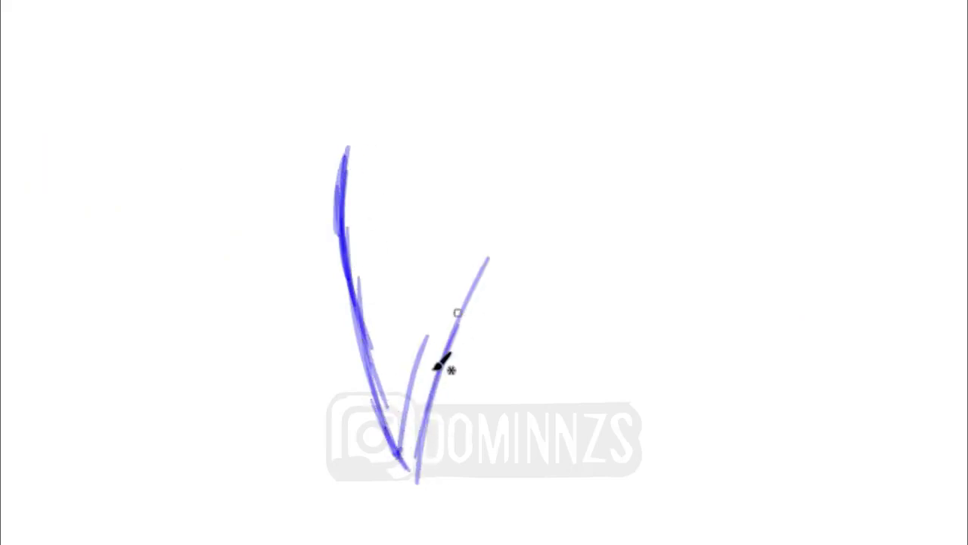
drag(444, 356, 515, 209)
mouse_move(458, 309)
mouse_down()
mouse_move(546, 139)
mouse_move(540, 146)
mouse_move(346, 144)
mouse_up()
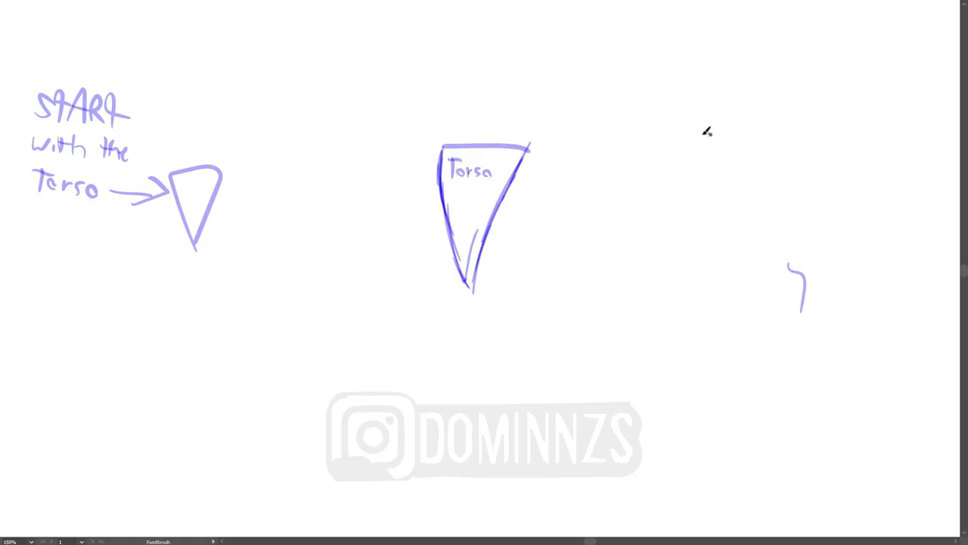
- Handwrite "Legs ARMS" beside the torso sketch and draw two upright ovals beneath the words
mouse_move(688, 149)
mouse_down()
mouse_move(688, 173)
mouse_move(703, 172)
mouse_up()
mouse_move(708, 167)
mouse_down()
mouse_move(720, 172)
mouse_move(728, 164)
mouse_move(722, 180)
mouse_up()
mouse_move(740, 159)
mouse_down()
mouse_move(769, 171)
mouse_move(779, 156)
mouse_move(809, 172)
mouse_up()
drag(728, 231, 731, 195)
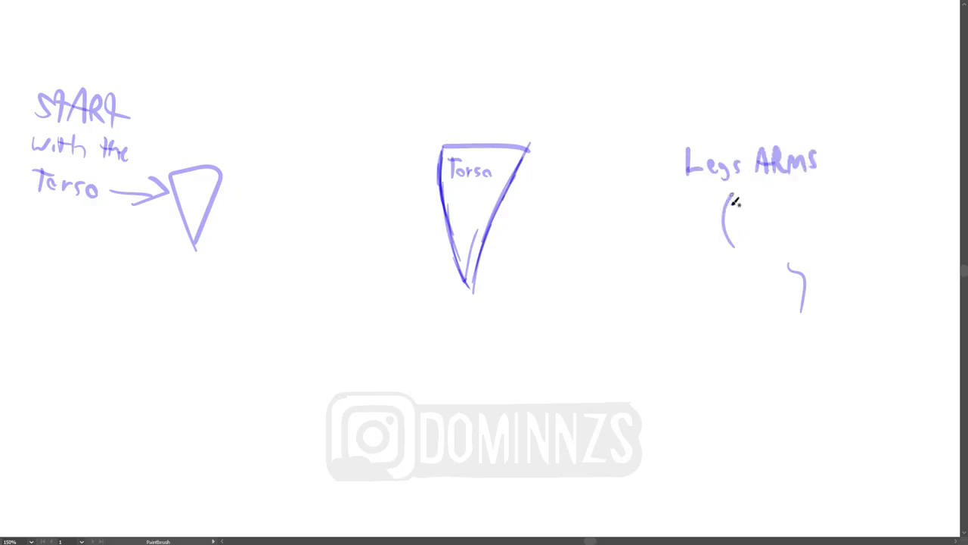
drag(734, 242, 731, 193)
mouse_move(761, 240)
mouse_down()
mouse_move(758, 196)
mouse_move(777, 191)
mouse_move(769, 242)
mouse_up()
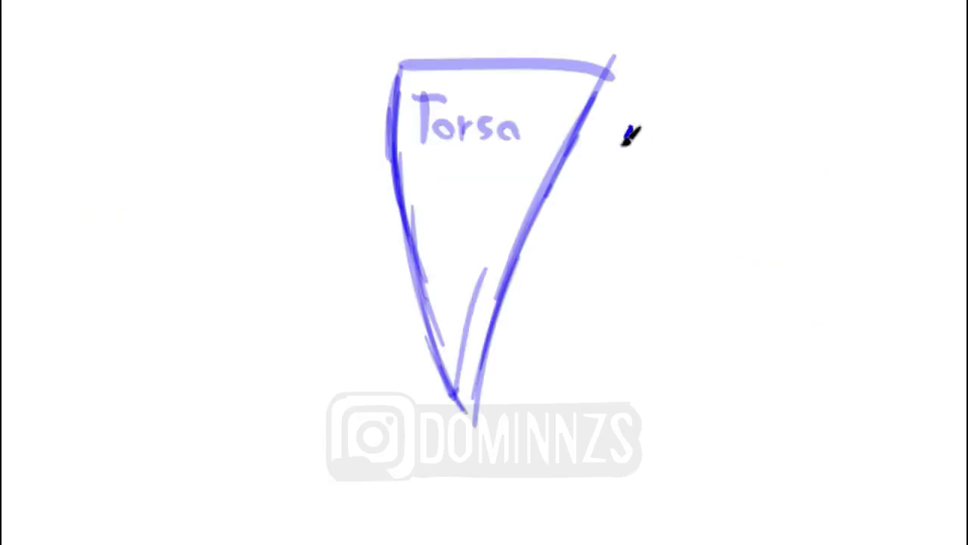
- Draw shoulder circles at the torso's upper corners and sketch the right-hand arm as two overlapping bean shapes
mouse_move(625, 142)
mouse_down()
mouse_move(623, 92)
mouse_move(590, 156)
mouse_move(633, 95)
mouse_up()
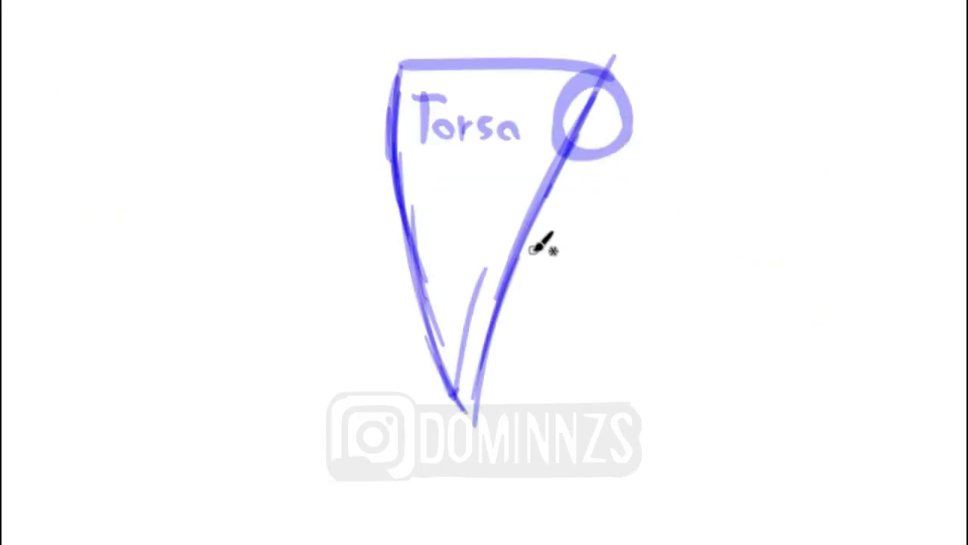
mouse_move(405, 152)
mouse_down()
mouse_move(381, 81)
mouse_move(412, 142)
mouse_move(435, 106)
mouse_up()
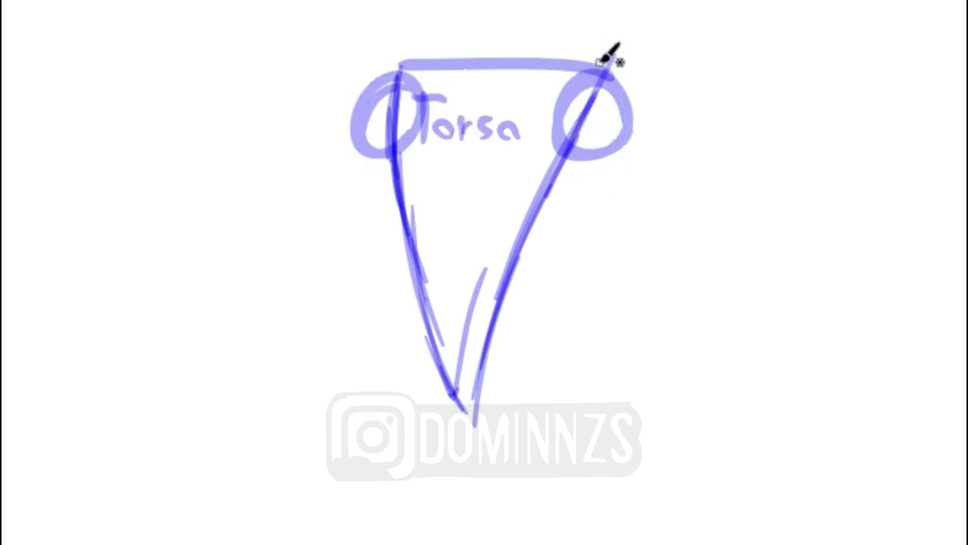
mouse_move(603, 60)
mouse_down()
mouse_move(621, 82)
mouse_move(666, 261)
mouse_up()
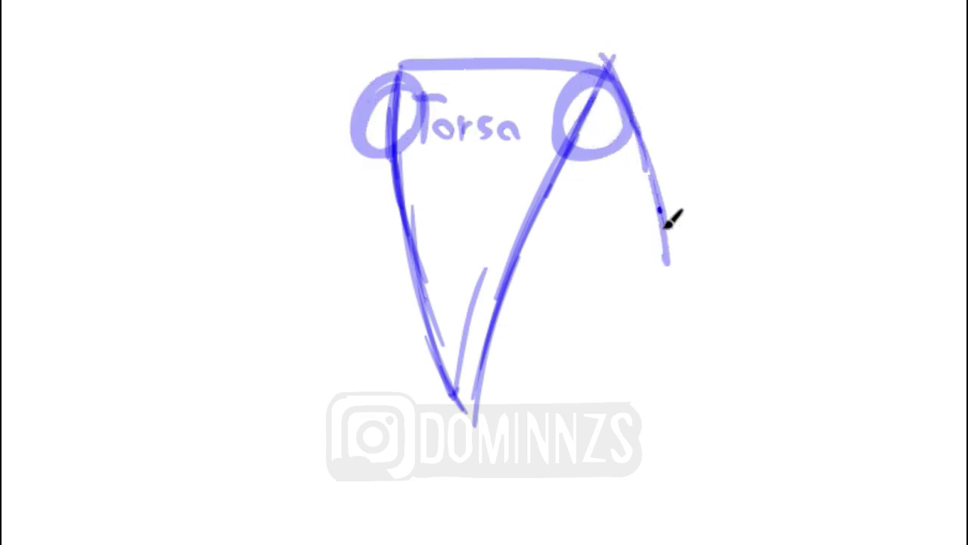
mouse_move(667, 224)
mouse_down()
mouse_move(659, 298)
mouse_move(589, 164)
mouse_move(605, 205)
mouse_move(598, 189)
mouse_move(584, 98)
mouse_move(606, 223)
mouse_move(663, 300)
mouse_move(640, 101)
mouse_move(576, 59)
mouse_up()
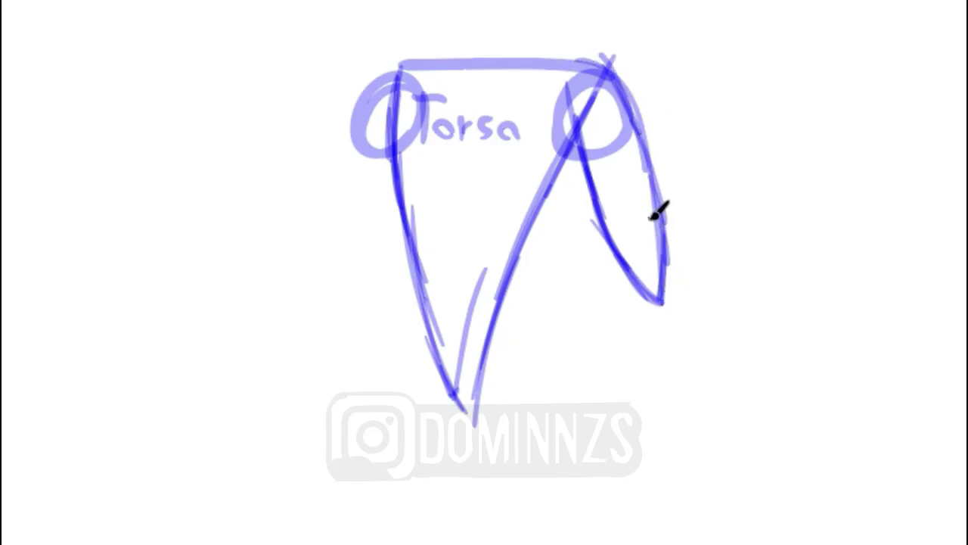
mouse_move(649, 219)
mouse_down()
mouse_move(701, 280)
mouse_move(696, 268)
mouse_move(786, 431)
mouse_move(776, 438)
mouse_move(694, 377)
mouse_move(622, 285)
mouse_up()
mouse_move(639, 318)
mouse_down()
mouse_move(616, 217)
mouse_move(624, 260)
mouse_move(625, 227)
mouse_move(636, 225)
mouse_move(703, 259)
mouse_up()
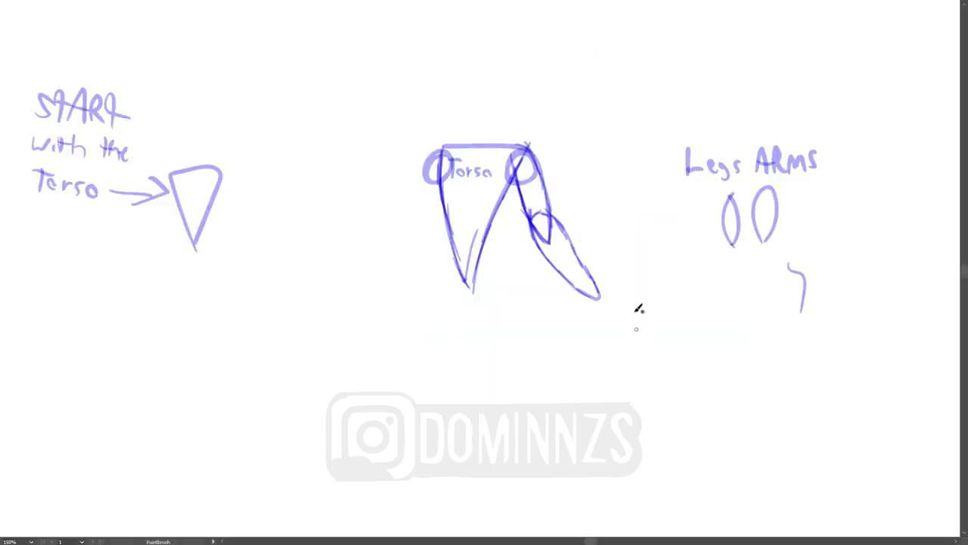
- Handwrite the note "Beans or eggs" below the ovals, with arrows pointing to the sketched arm and the ovals
mouse_move(658, 246)
mouse_down()
mouse_move(609, 243)
mouse_move(653, 258)
mouse_move(653, 268)
mouse_move(667, 262)
mouse_move(705, 269)
mouse_up()
mouse_move(714, 264)
mouse_down()
mouse_move(711, 277)
mouse_move(734, 274)
mouse_up()
mouse_move(740, 273)
mouse_down()
mouse_move(747, 263)
mouse_move(790, 283)
mouse_move(796, 230)
mouse_move(811, 221)
mouse_up()
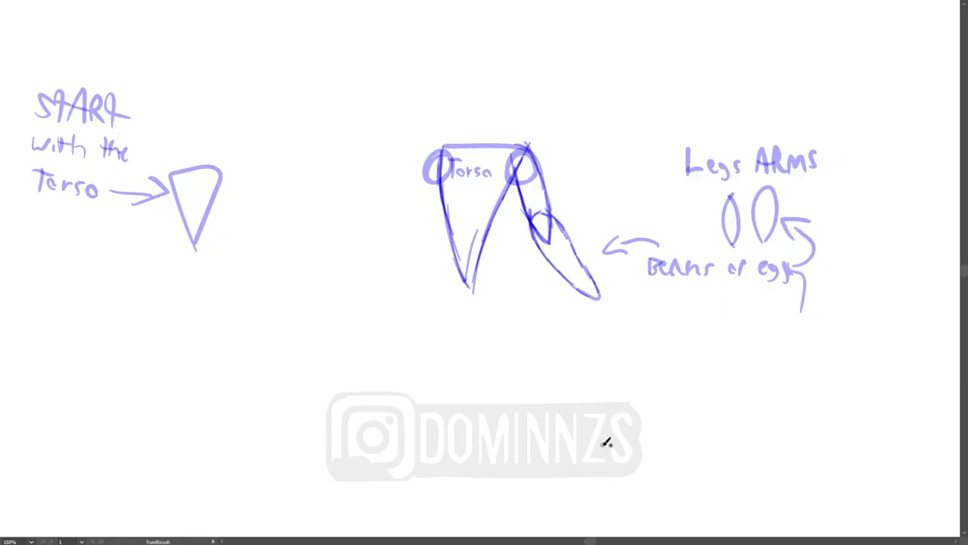
- Sketch the left-hand arm from its shoulder circle as two overlapping bean shapes, angling the forearm outward
drag(429, 159, 419, 226)
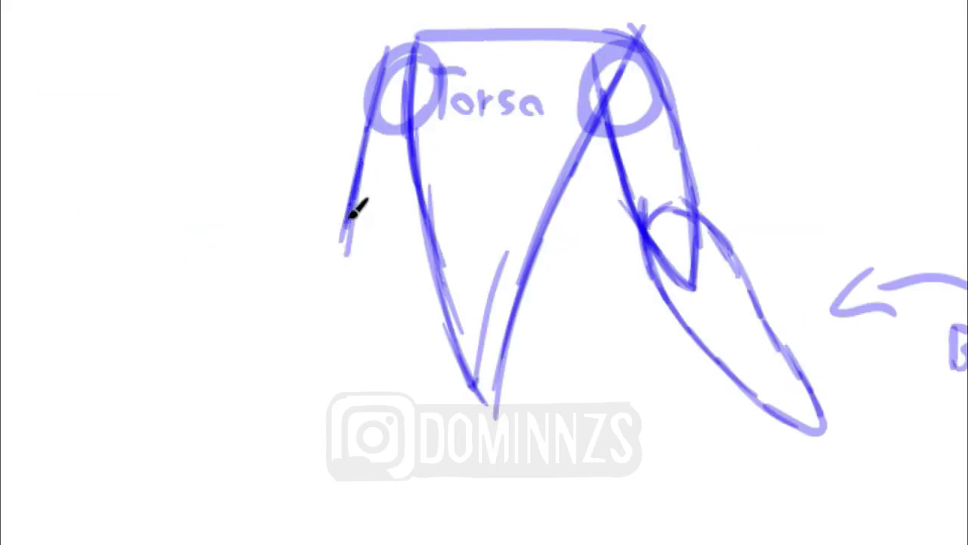
mouse_move(352, 213)
mouse_down()
mouse_move(363, 223)
mouse_move(407, 214)
mouse_move(388, 264)
mouse_move(427, 155)
mouse_up()
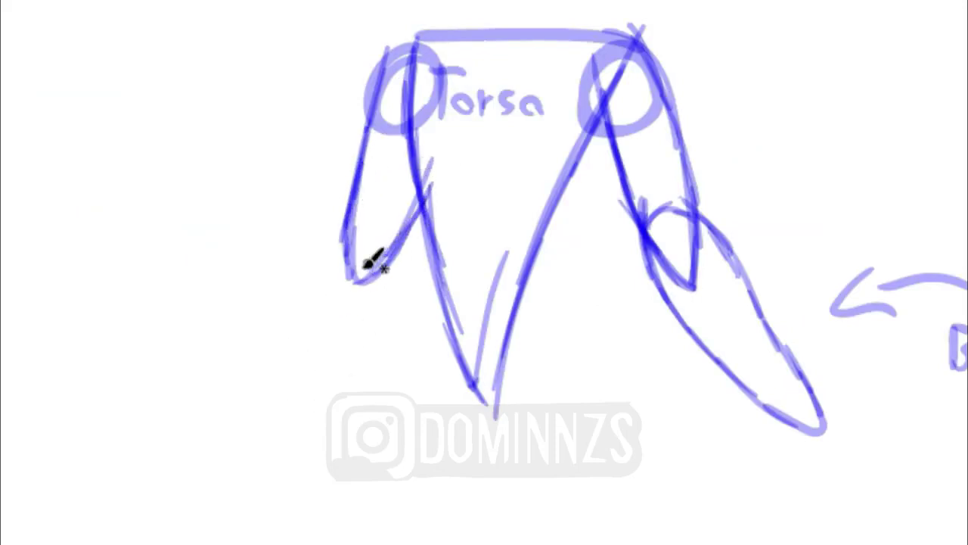
drag(368, 264, 423, 163)
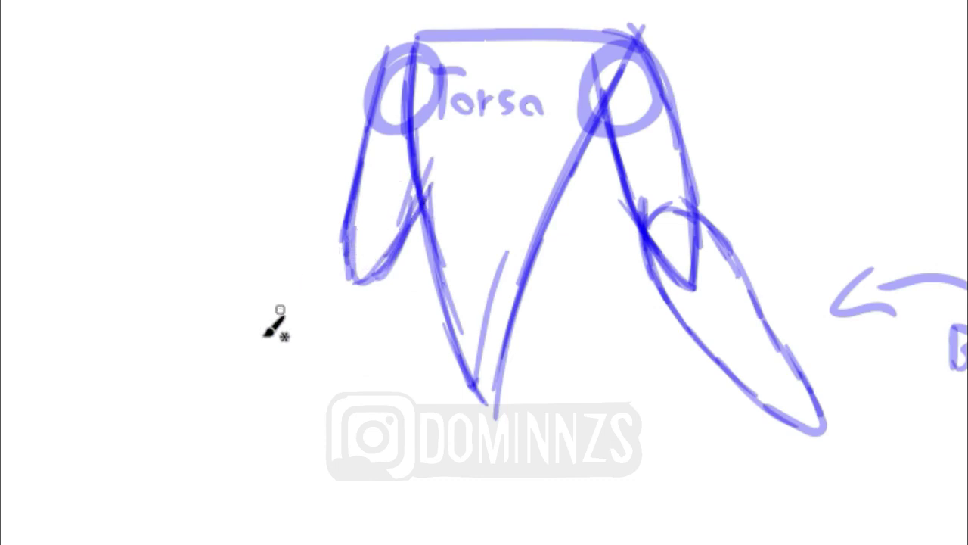
drag(296, 284, 282, 299)
mouse_move(219, 435)
mouse_down()
mouse_move(257, 329)
mouse_move(265, 333)
mouse_move(350, 227)
mouse_move(401, 244)
mouse_move(346, 331)
mouse_up()
drag(382, 299, 219, 417)
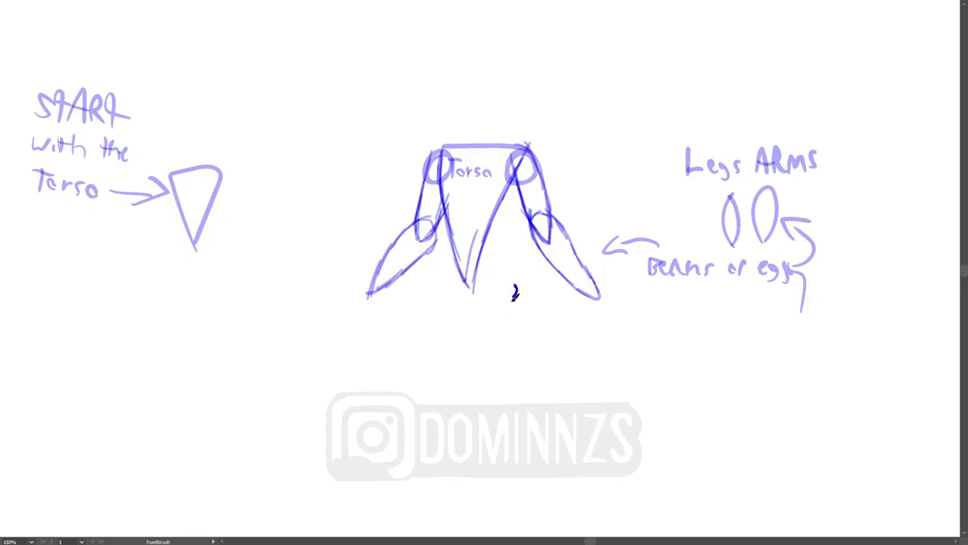
- Draw a large oval over the torso's lower tip and delete the torso lines inside it
mouse_move(515, 294)
mouse_down()
mouse_move(422, 314)
mouse_move(505, 253)
mouse_move(446, 315)
mouse_move(504, 250)
mouse_up()
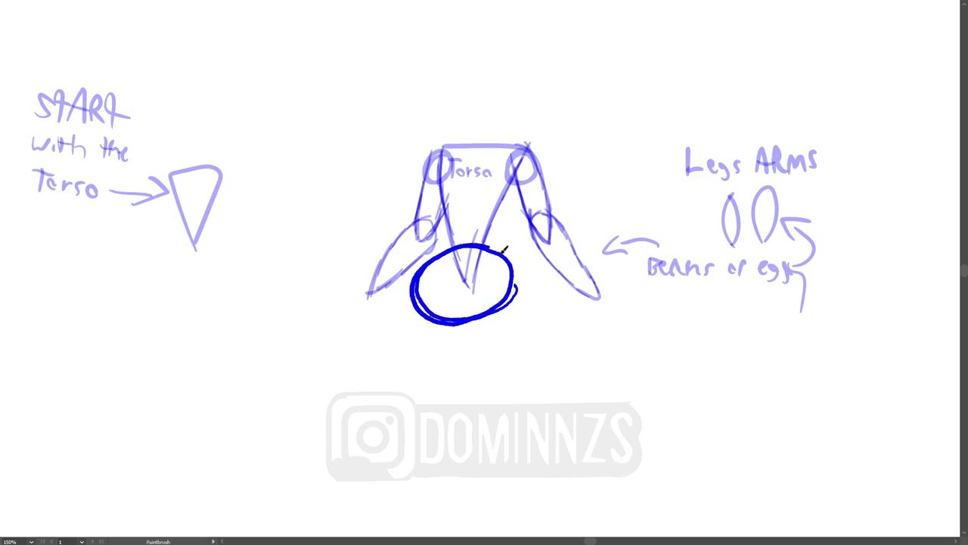
mouse_move(427, 314)
mouse_down()
mouse_move(506, 255)
mouse_move(471, 325)
mouse_up()
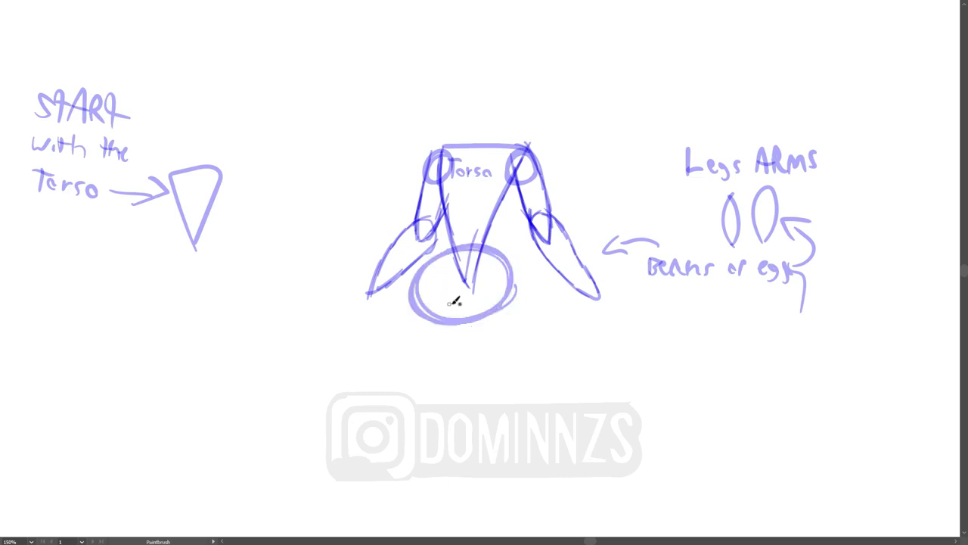
mouse_move(457, 286)
mouse_down()
mouse_move(480, 273)
mouse_move(467, 296)
mouse_up()
key(Delete)
key(Delete)
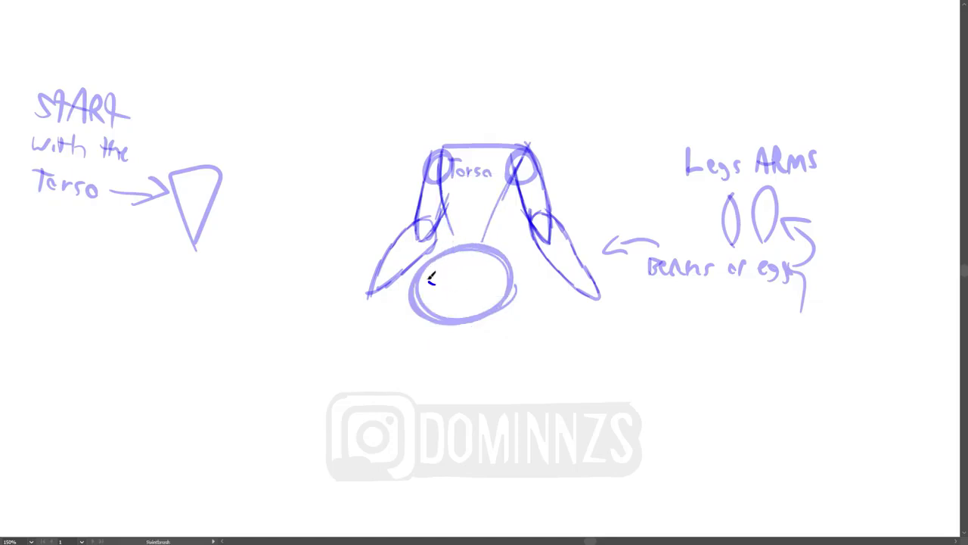
- Label the oval "crotch" and add a "Legs" note with arrows to the bean note and the figure's leg area
mouse_move(454, 280)
mouse_down()
mouse_move(464, 287)
mouse_move(469, 277)
mouse_up()
mouse_move(475, 279)
mouse_down()
mouse_move(471, 287)
mouse_move(486, 288)
mouse_up()
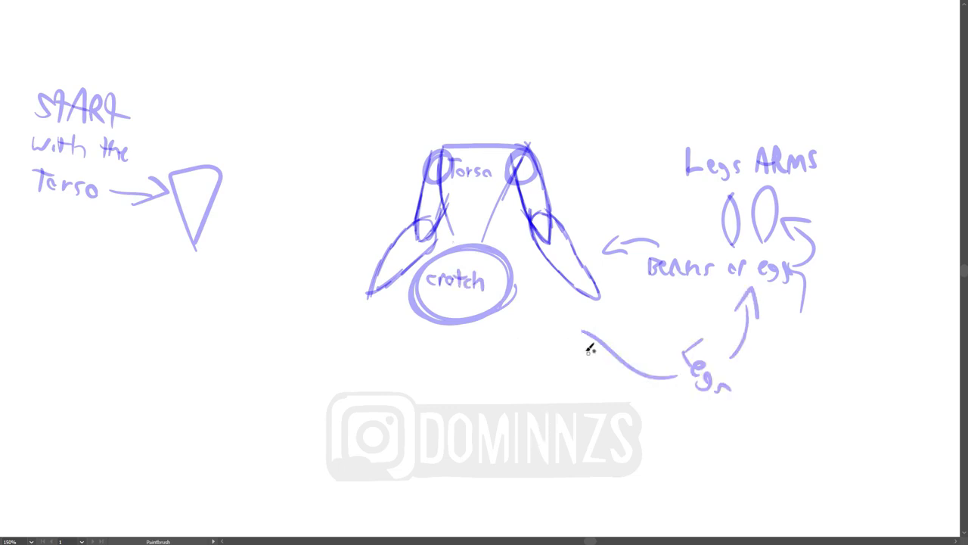
drag(588, 341, 570, 328)
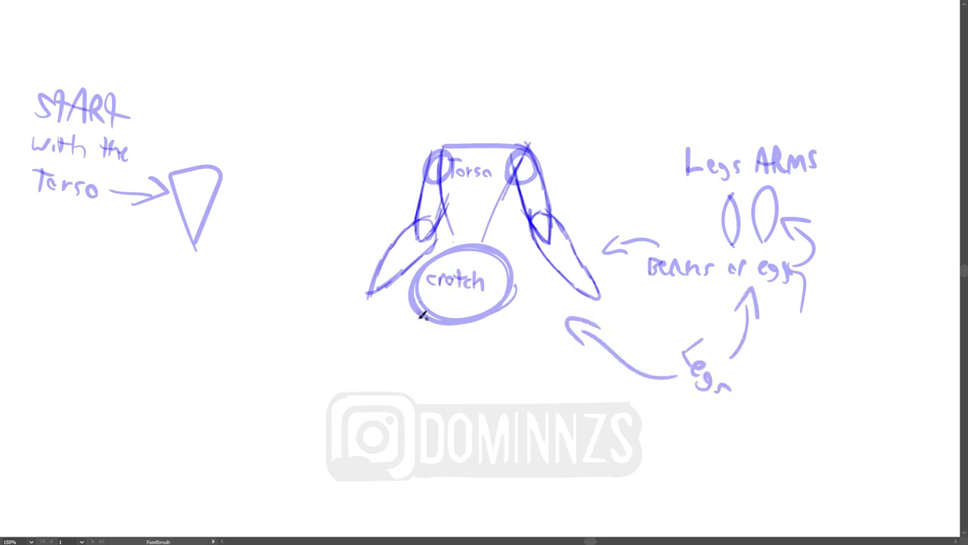
- Sketch the left-hand thigh as a pointed egg shape extending down and outward from the crotch oval
mouse_move(420, 280)
mouse_down()
mouse_move(394, 337)
mouse_move(382, 407)
mouse_up()
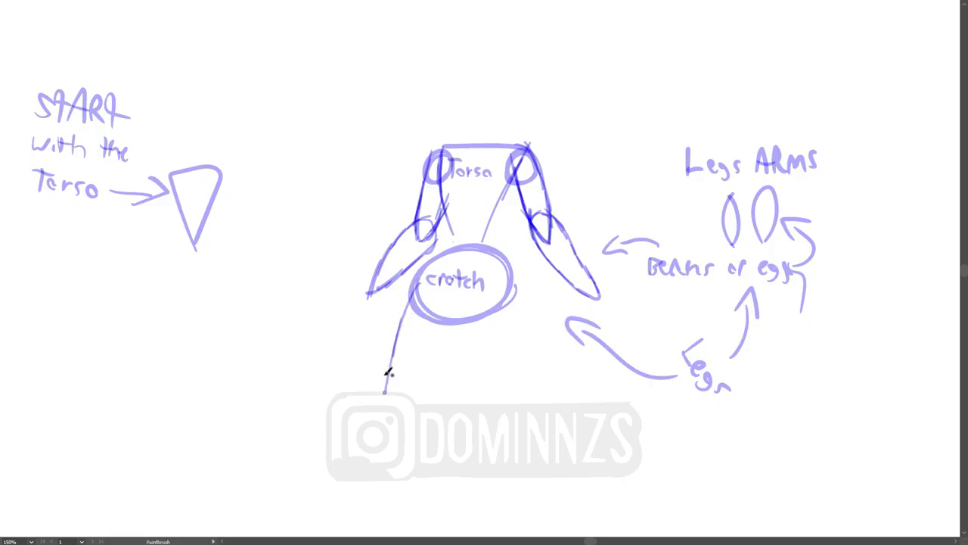
mouse_move(333, 289)
mouse_down()
mouse_move(331, 381)
mouse_move(392, 330)
mouse_up()
drag(347, 366, 432, 285)
drag(409, 321, 487, 169)
drag(438, 261, 483, 161)
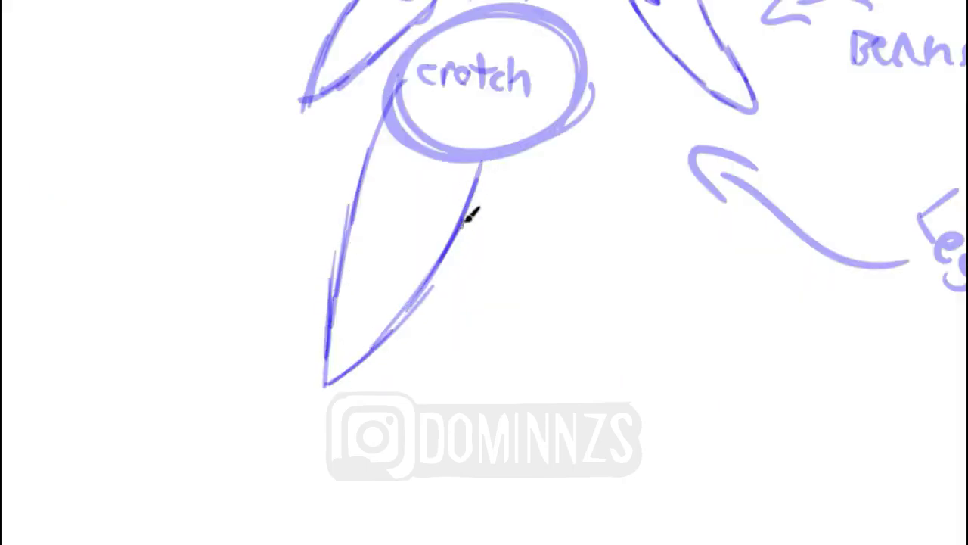
mouse_move(471, 212)
mouse_down()
mouse_move(488, 155)
mouse_move(465, 76)
mouse_move(350, 185)
mouse_up()
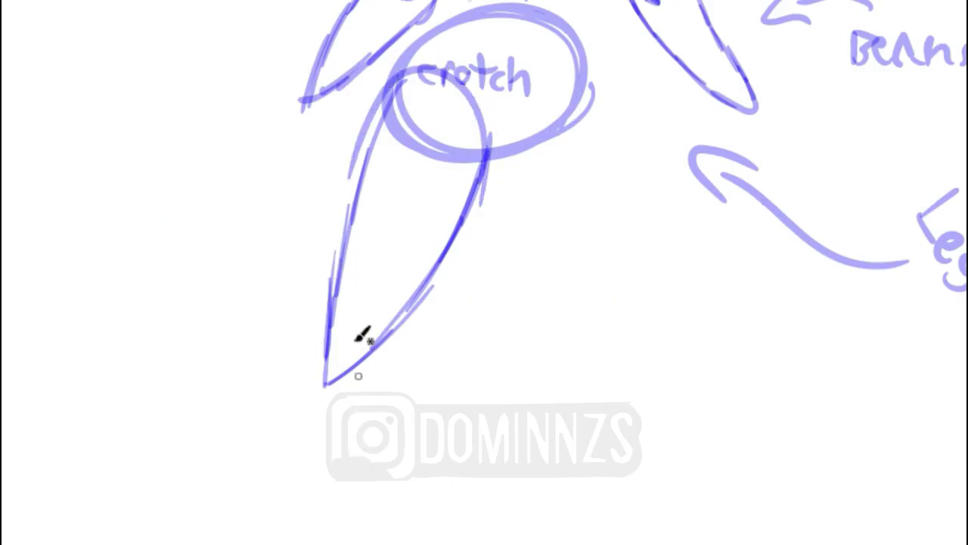
mouse_move(334, 276)
mouse_down()
mouse_move(328, 393)
mouse_move(414, 301)
mouse_up()
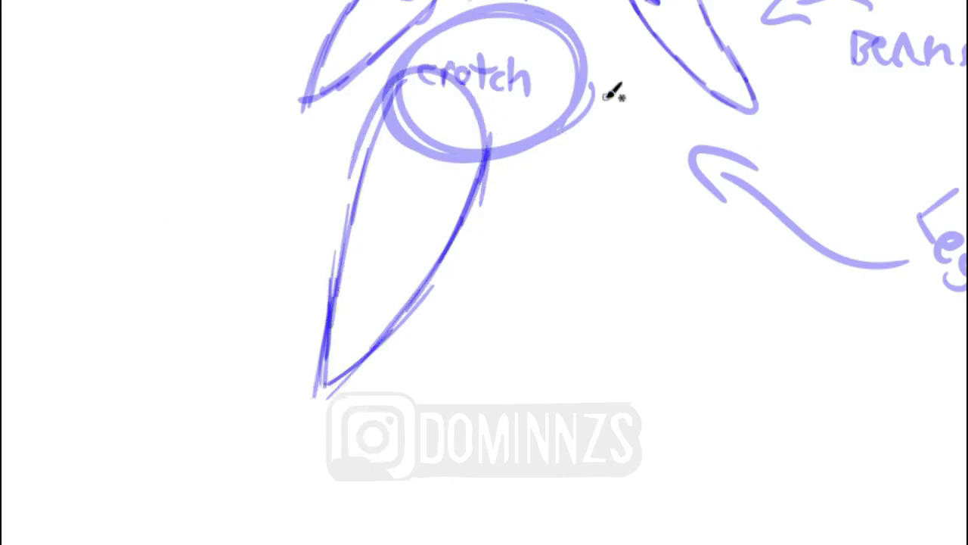
- Sketch the right-hand thigh as a pointed egg shape angled outward from the crotch oval, rounding its upper end
drag(492, 115, 540, 249)
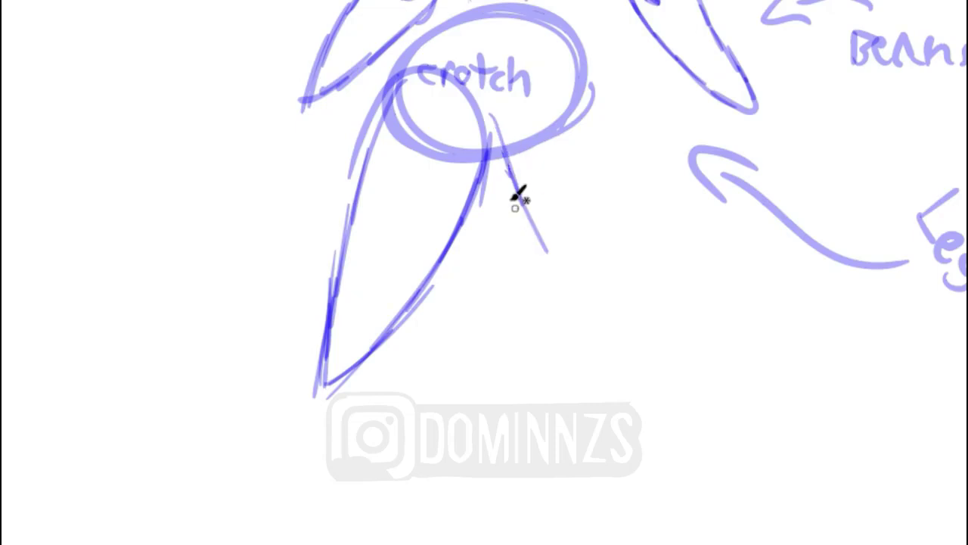
drag(519, 199, 598, 314)
mouse_move(556, 254)
mouse_down()
mouse_move(606, 318)
mouse_move(671, 370)
mouse_up()
drag(628, 333, 747, 399)
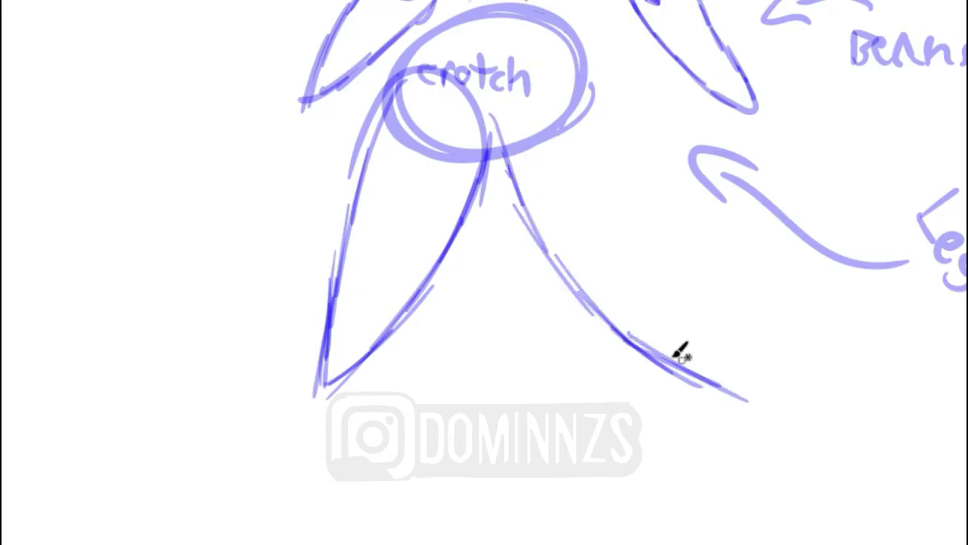
mouse_move(683, 346)
mouse_down()
mouse_move(737, 389)
mouse_move(683, 272)
mouse_up()
drag(737, 337, 655, 205)
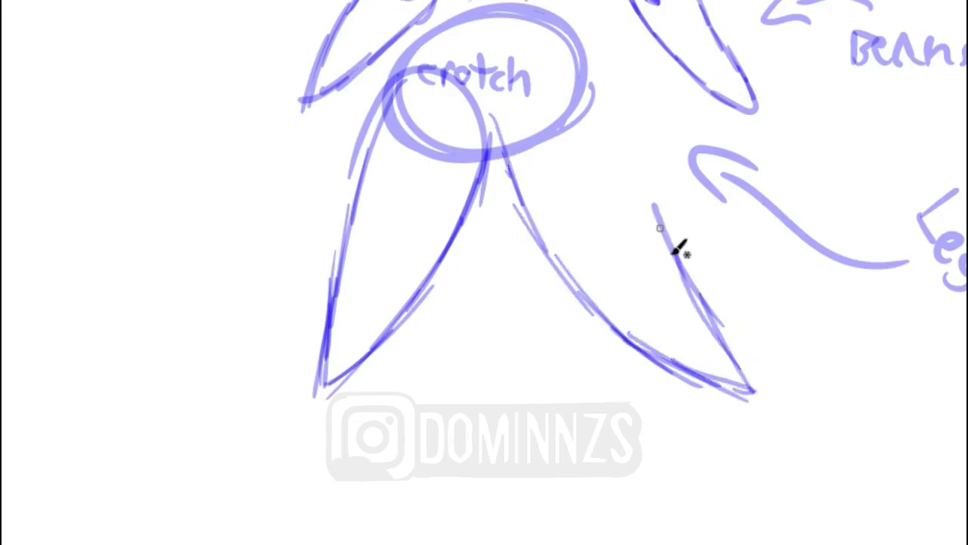
drag(690, 280, 617, 121)
drag(649, 199, 601, 98)
mouse_move(616, 129)
mouse_down()
mouse_move(567, 61)
mouse_move(500, 64)
mouse_up()
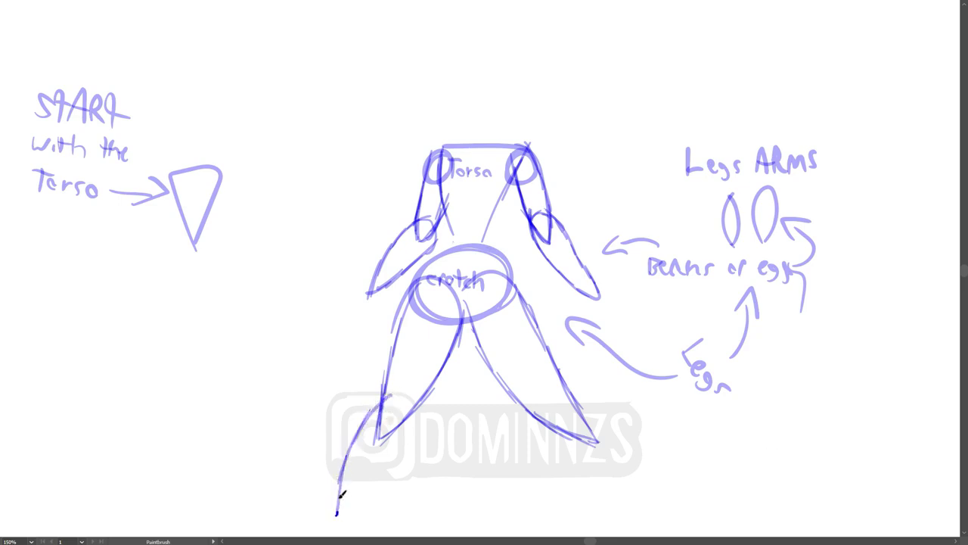
- Sketch both lower legs as elongated egg shapes extending down and outward from the tips of the thighs
mouse_move(337, 515)
mouse_down()
mouse_move(354, 445)
mouse_move(378, 405)
mouse_move(400, 398)
mouse_move(405, 435)
mouse_move(356, 518)
mouse_up()
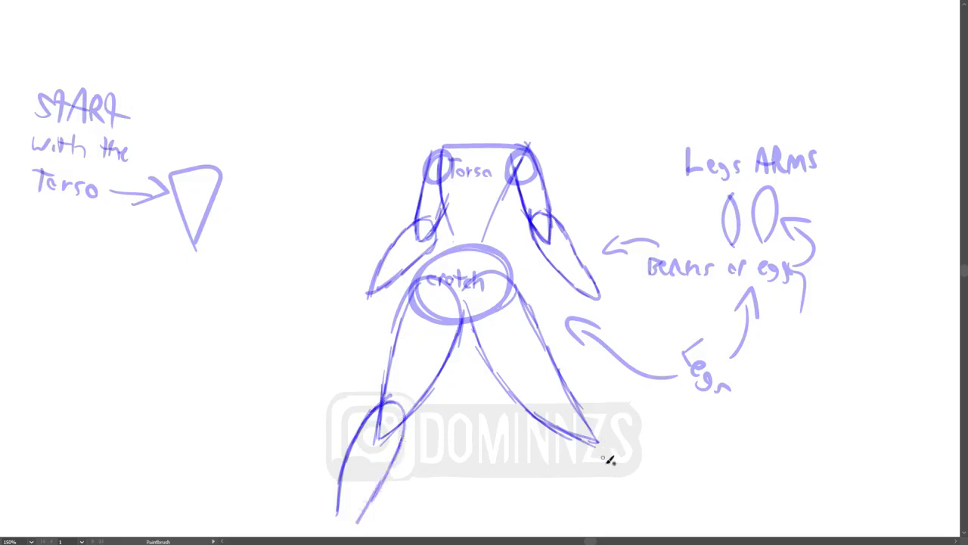
mouse_move(588, 456)
mouse_down()
mouse_move(563, 426)
mouse_move(568, 404)
mouse_move(641, 468)
mouse_move(635, 456)
mouse_move(652, 515)
mouse_up()
mouse_move(605, 477)
mouse_down()
mouse_move(629, 513)
mouse_move(655, 510)
mouse_up()
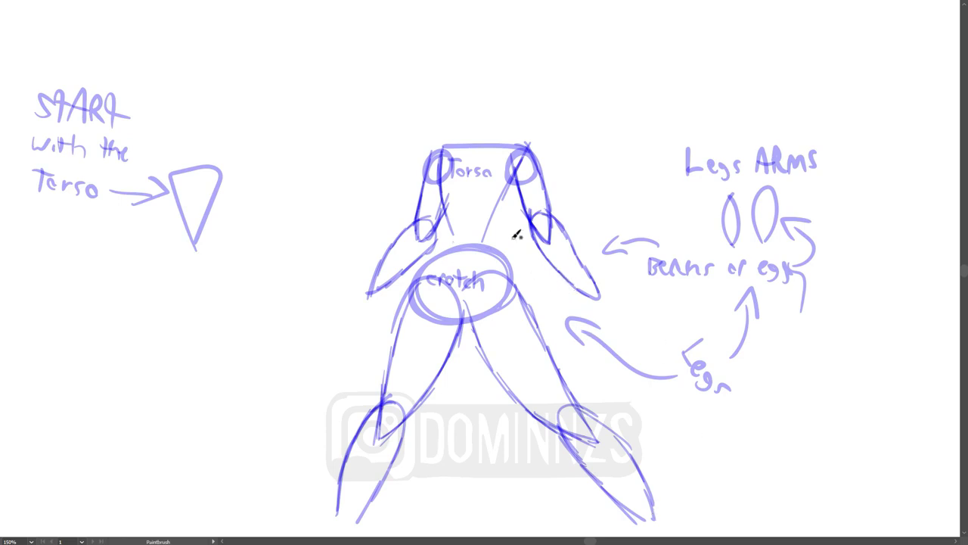
- Add two small waist circles with an arrowed "connect" note, and draw curved waist lines joining the thighs to the torso
drag(515, 229, 511, 241)
drag(451, 233, 443, 244)
mouse_move(531, 262)
mouse_down()
mouse_move(575, 341)
mouse_move(601, 355)
mouse_move(591, 379)
mouse_move(652, 389)
mouse_up()
mouse_move(667, 382)
mouse_down()
mouse_move(664, 393)
mouse_move(674, 393)
mouse_up()
drag(668, 385, 680, 382)
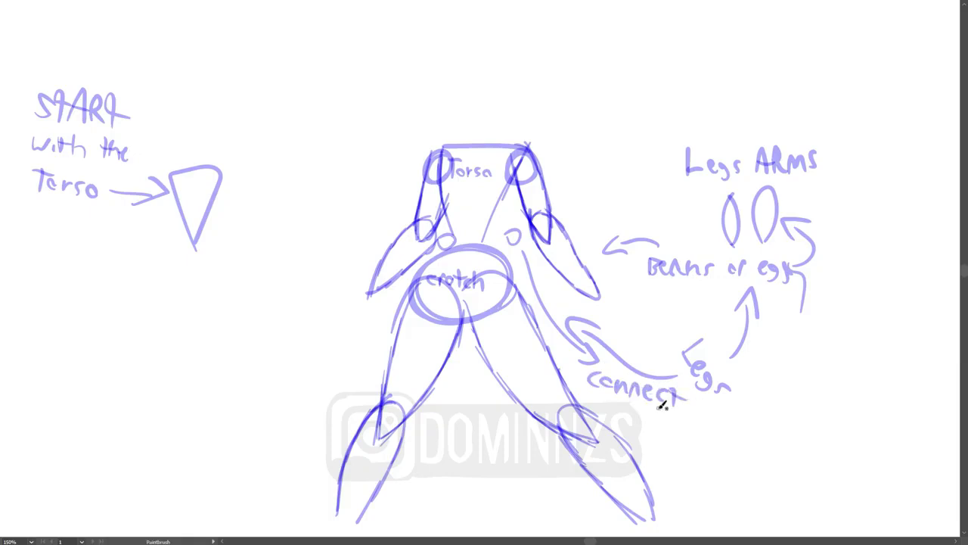
drag(412, 301, 444, 195)
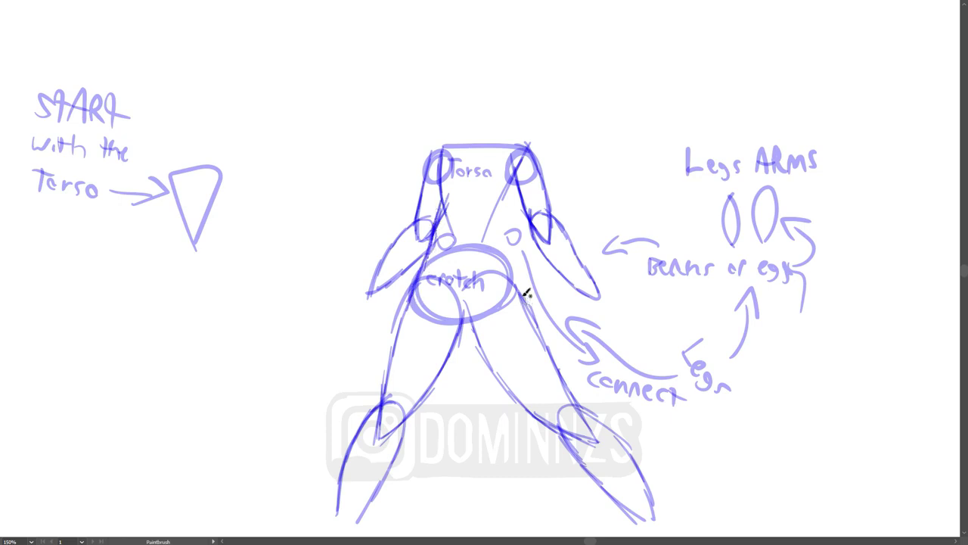
mouse_move(525, 306)
mouse_down()
mouse_move(509, 240)
mouse_move(525, 187)
mouse_up()
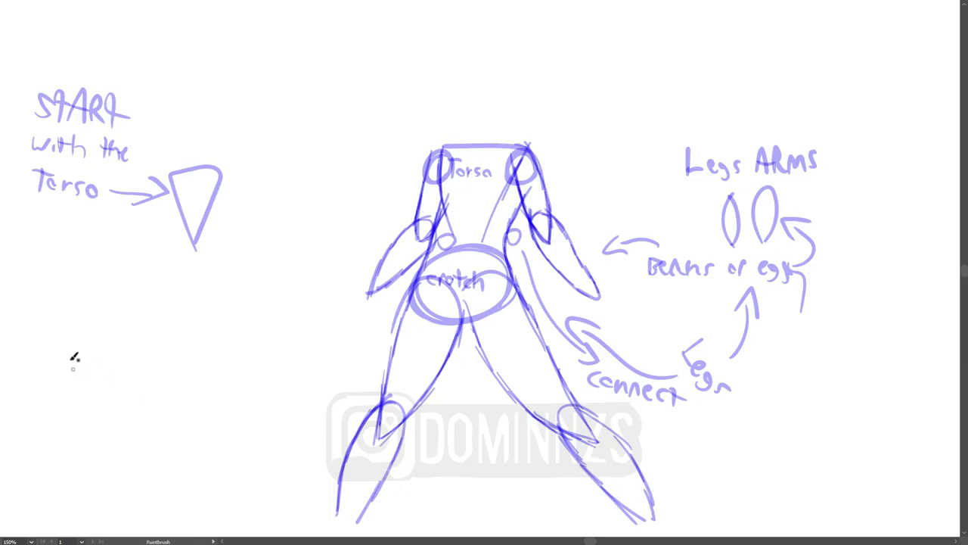
- Handwrite "Women are curvy" beside the figure and draw a long curved arrow from it to the hip
mouse_move(35, 286)
mouse_down()
mouse_move(53, 308)
mouse_move(119, 300)
mouse_move(128, 310)
mouse_move(164, 299)
mouse_up()
drag(168, 309, 177, 300)
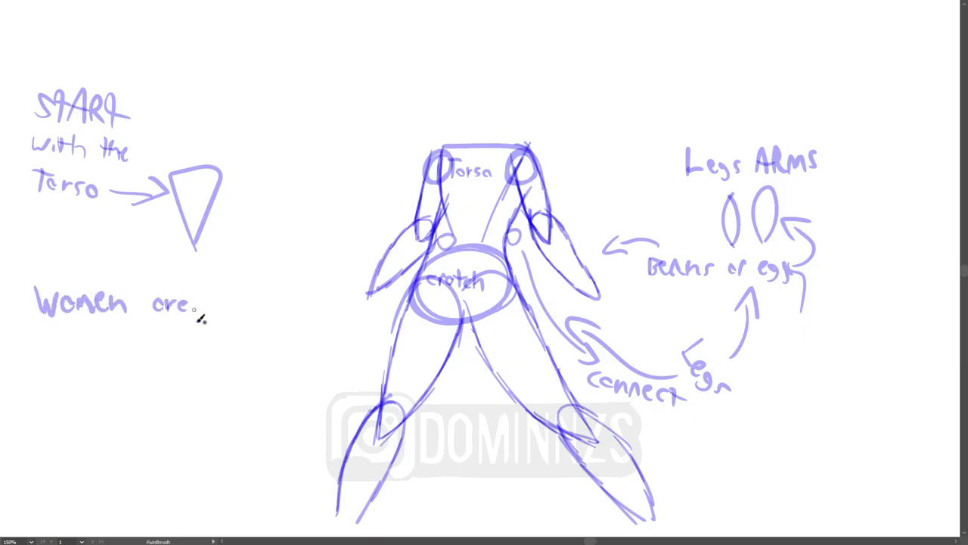
mouse_move(61, 341)
mouse_down()
mouse_move(57, 353)
mouse_move(118, 338)
mouse_move(123, 354)
mouse_up()
drag(132, 333, 108, 374)
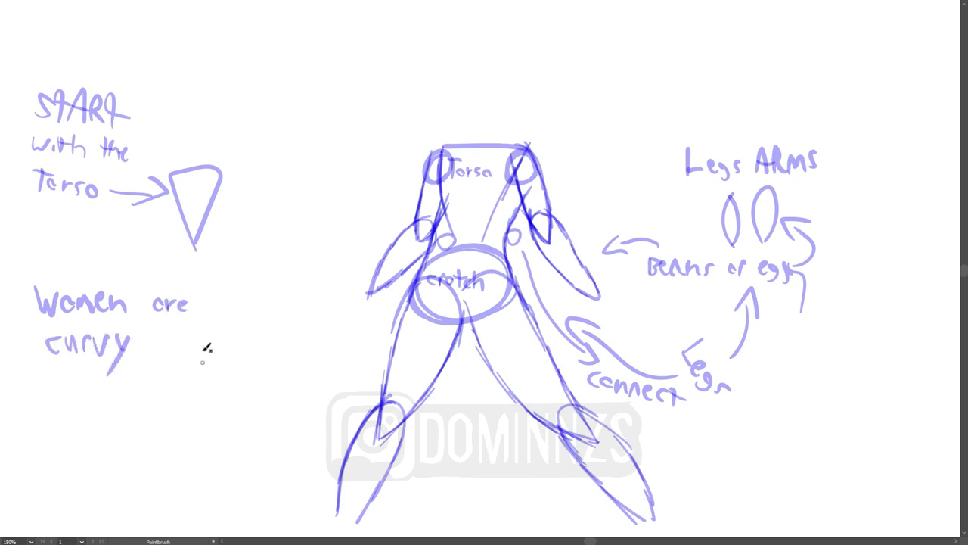
mouse_move(166, 352)
mouse_down()
mouse_move(223, 359)
mouse_move(370, 311)
mouse_up()
drag(371, 315, 332, 348)
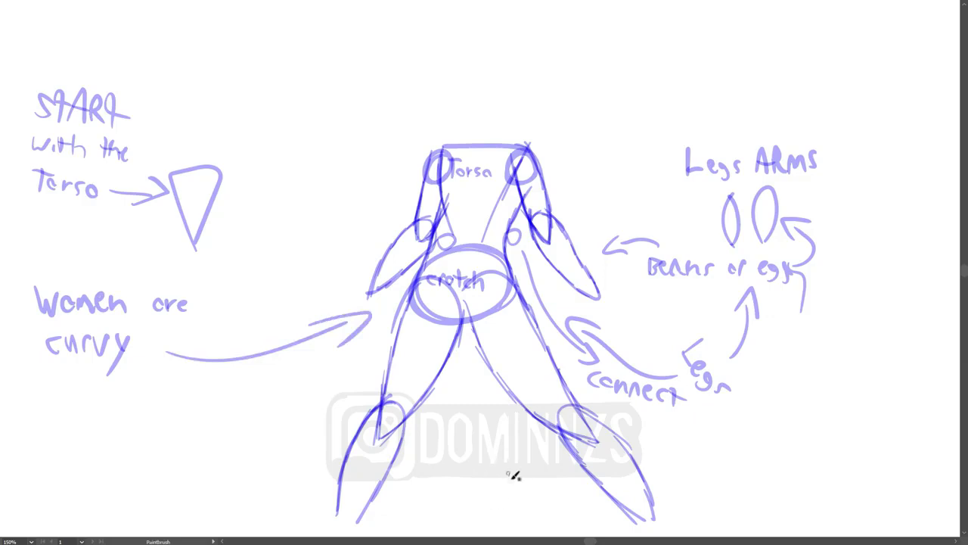
- Handwrite a large "Clean up" heading above the torso triangle note
drag(227, 68, 236, 92)
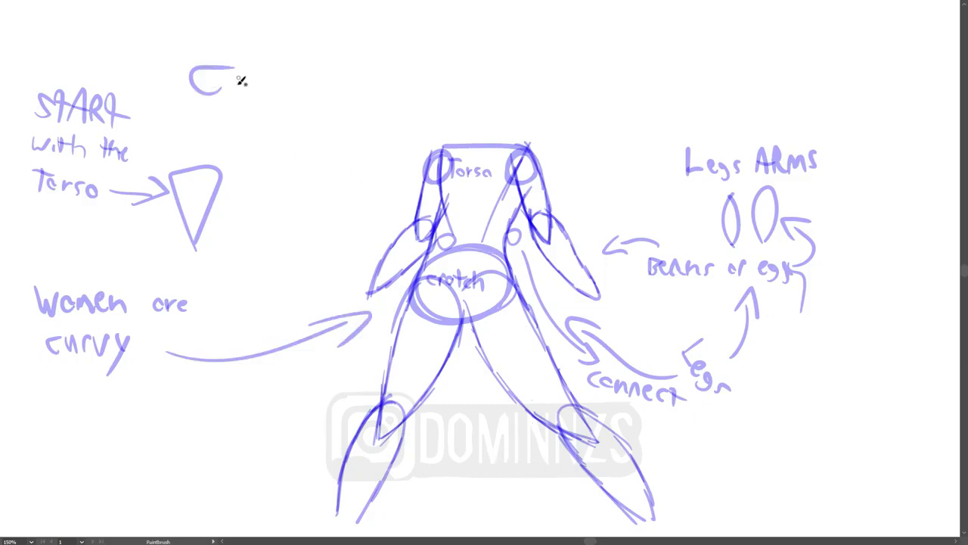
drag(240, 45, 242, 88)
drag(250, 79, 292, 75)
mouse_move(272, 68)
mouse_down()
mouse_move(302, 67)
mouse_move(323, 87)
mouse_up()
mouse_move(223, 106)
mouse_down()
mouse_move(227, 134)
mouse_move(249, 108)
mouse_up()
mouse_move(262, 106)
mouse_down()
mouse_move(277, 112)
mouse_move(265, 133)
mouse_up()
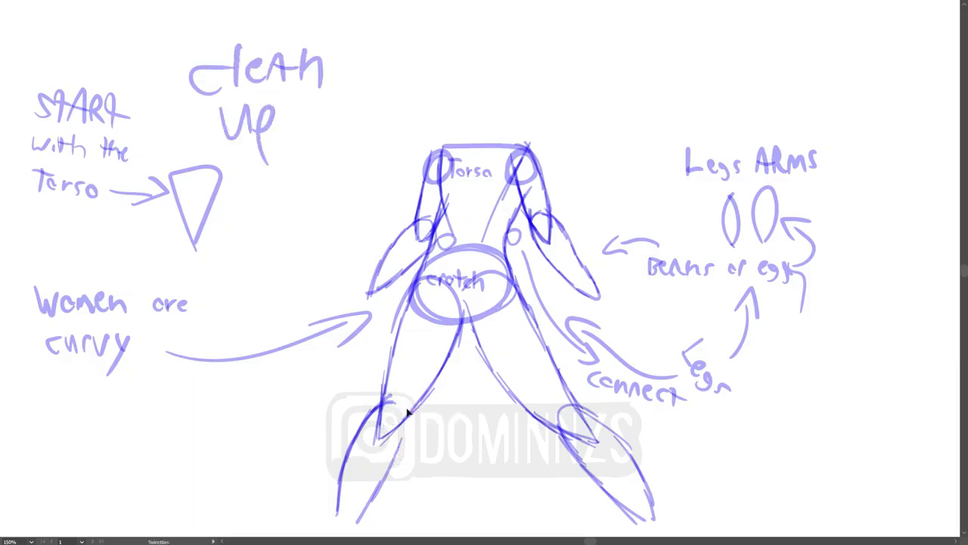
- Delete the crotch oval, its label, the upper thigh curves and the overlapping construction lines at both knees
mouse_move(420, 350)
mouse_down()
mouse_move(434, 319)
mouse_move(473, 339)
mouse_up()
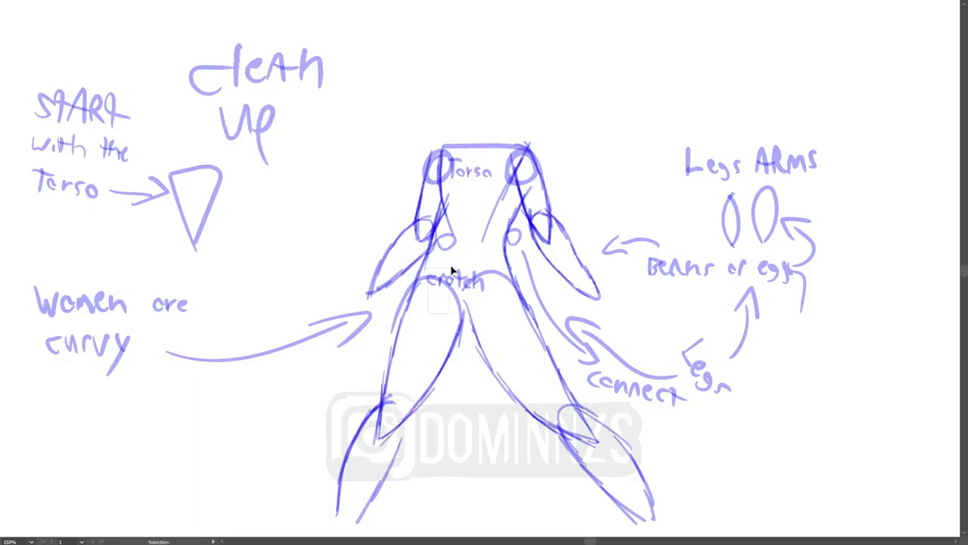
mouse_move(452, 270)
mouse_down()
mouse_move(447, 302)
mouse_move(493, 297)
mouse_up()
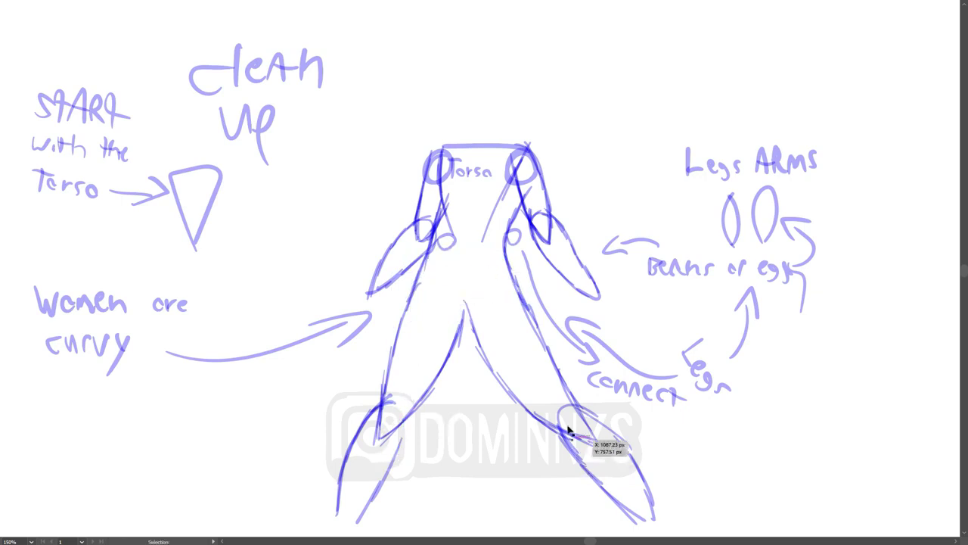
mouse_move(594, 447)
mouse_down()
mouse_move(592, 455)
mouse_move(584, 449)
mouse_move(594, 443)
mouse_move(562, 437)
mouse_up()
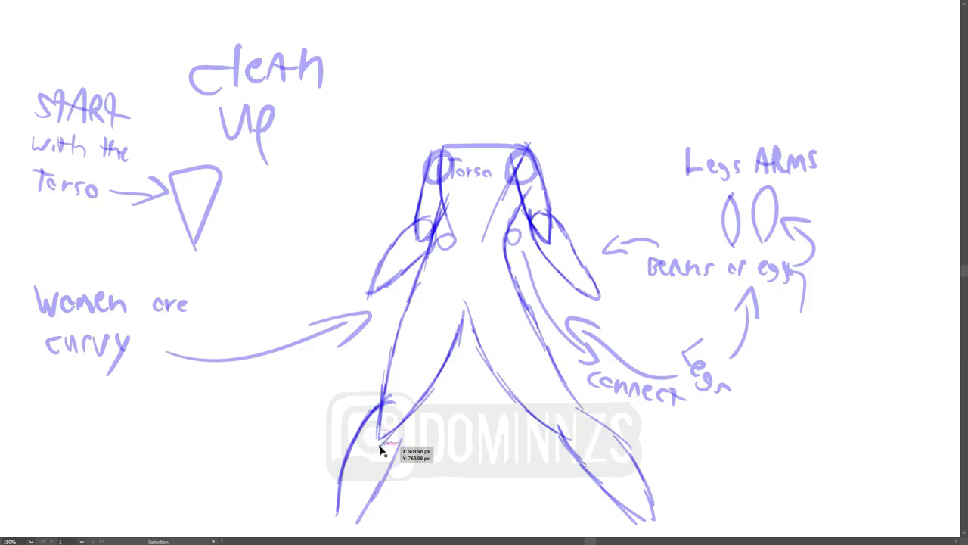
drag(377, 440, 385, 426)
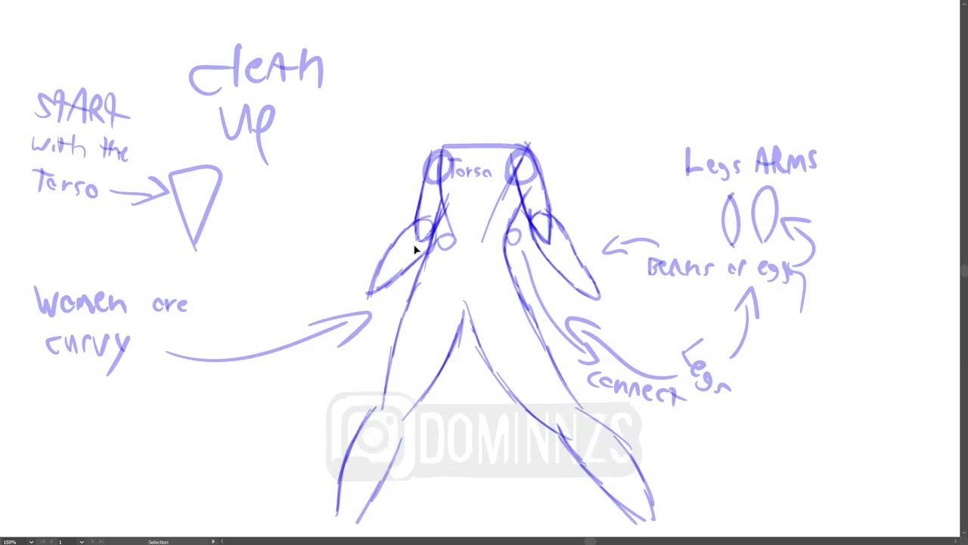
- Delete the waist, elbow and shoulder circles, the "Torso" label and the leftover inner torso lines
mouse_move(414, 249)
mouse_down()
mouse_move(448, 239)
mouse_move(512, 247)
mouse_move(491, 250)
mouse_up()
drag(428, 196, 447, 194)
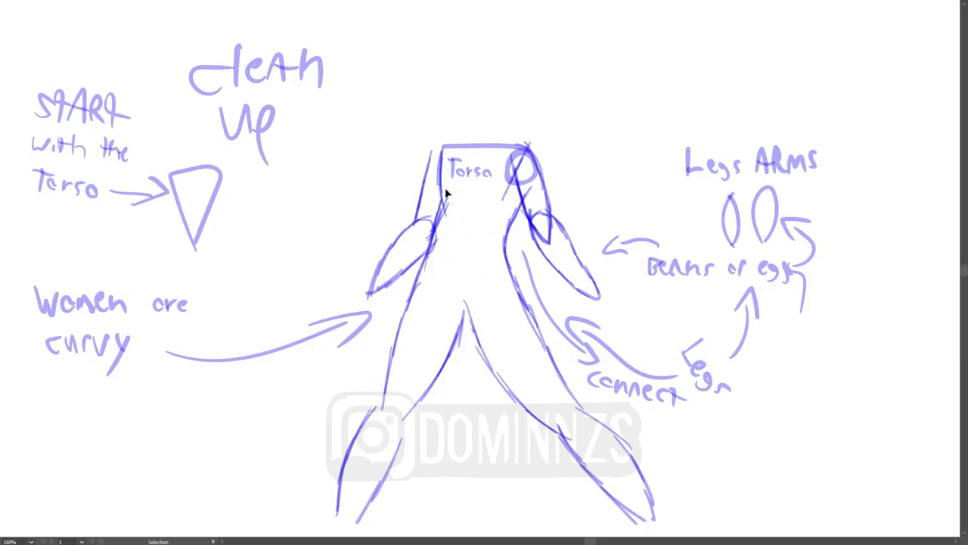
mouse_move(531, 191)
mouse_down()
mouse_move(510, 202)
mouse_move(521, 186)
mouse_move(536, 191)
mouse_move(558, 255)
mouse_up()
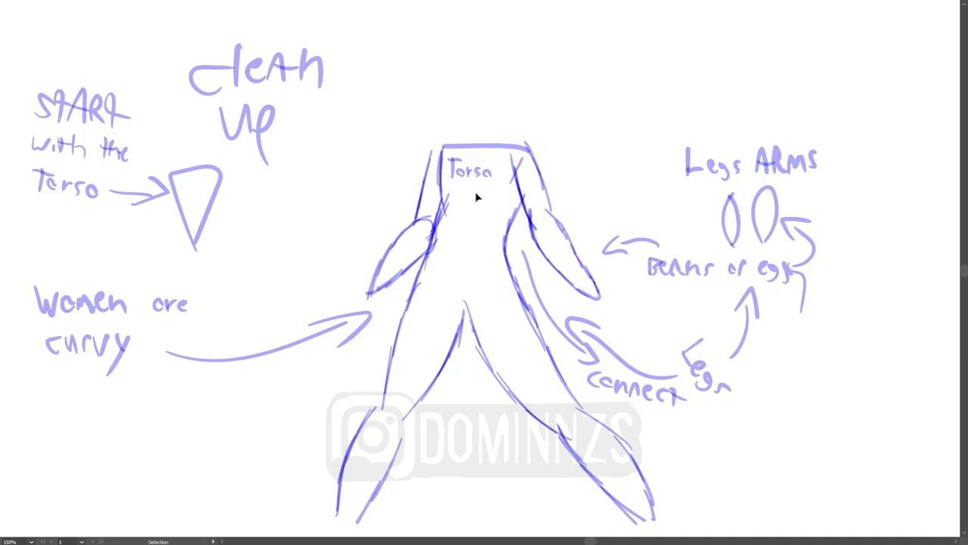
mouse_move(475, 165)
mouse_down()
mouse_move(464, 191)
mouse_move(485, 266)
mouse_up()
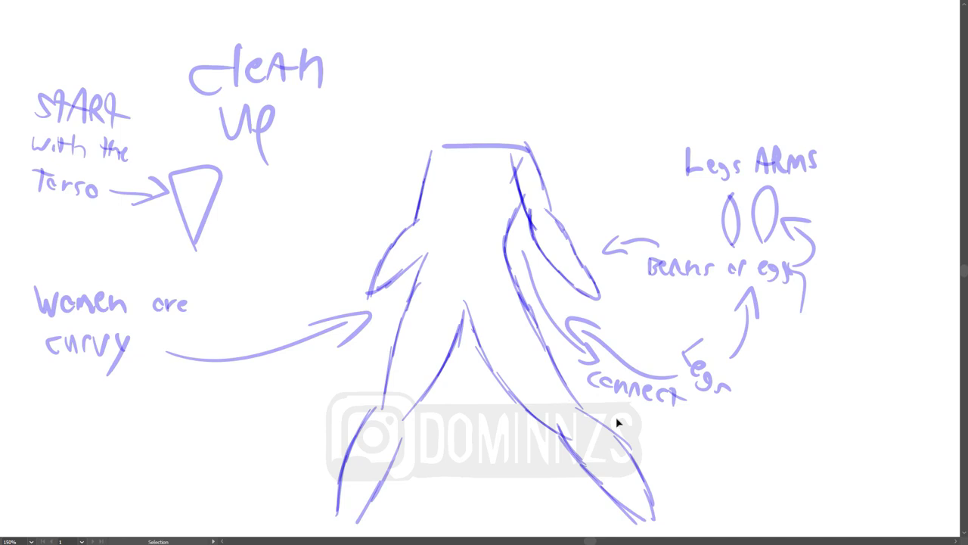
- Draw two rounded chest curves on the upper torso and add a handwritten note with an arrow pointing at them
key(alt+b)
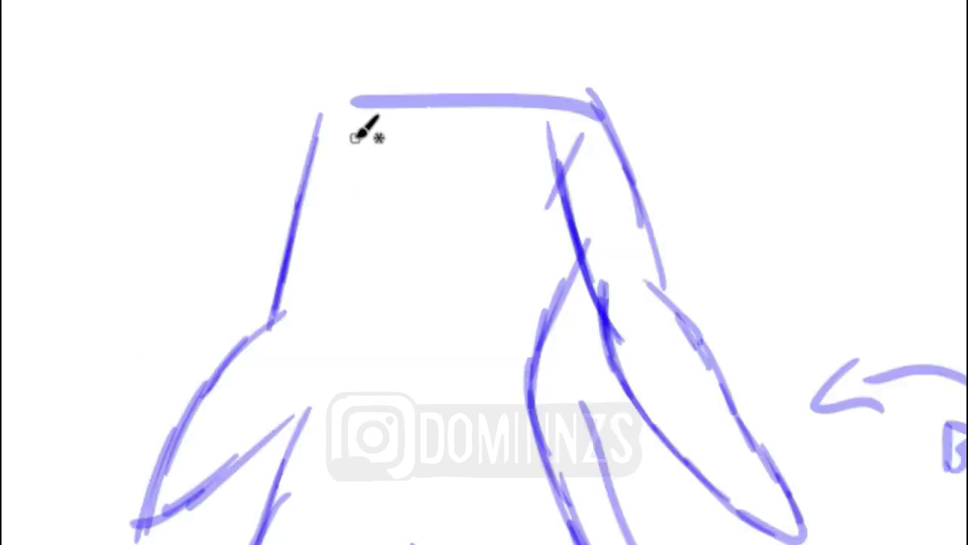
mouse_move(316, 195)
mouse_down()
mouse_move(339, 165)
mouse_move(312, 209)
mouse_move(306, 250)
mouse_move(340, 294)
mouse_move(376, 291)
mouse_move(326, 284)
mouse_move(310, 223)
mouse_move(317, 187)
mouse_move(299, 203)
mouse_up()
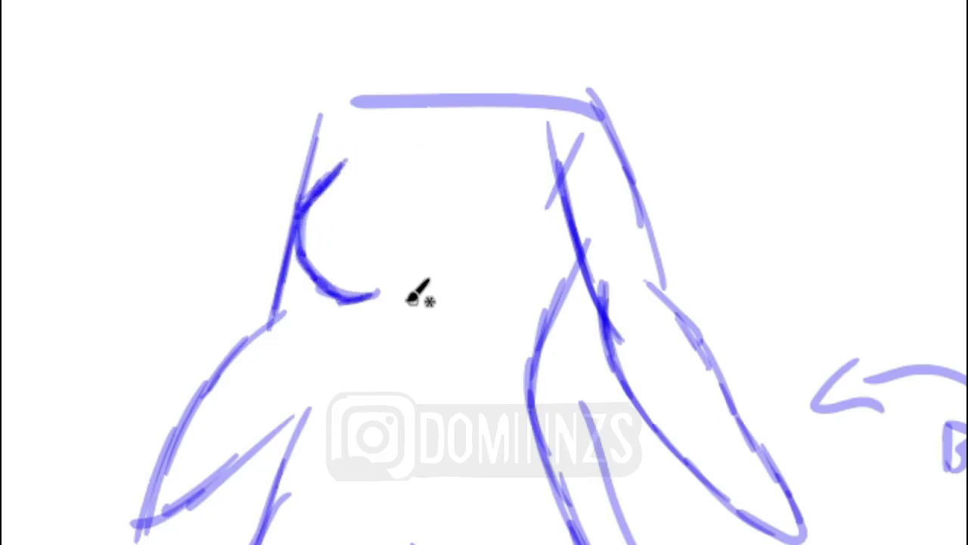
mouse_move(438, 284)
mouse_down()
mouse_move(498, 300)
mouse_move(549, 277)
mouse_move(535, 289)
mouse_move(554, 263)
mouse_move(560, 202)
mouse_up()
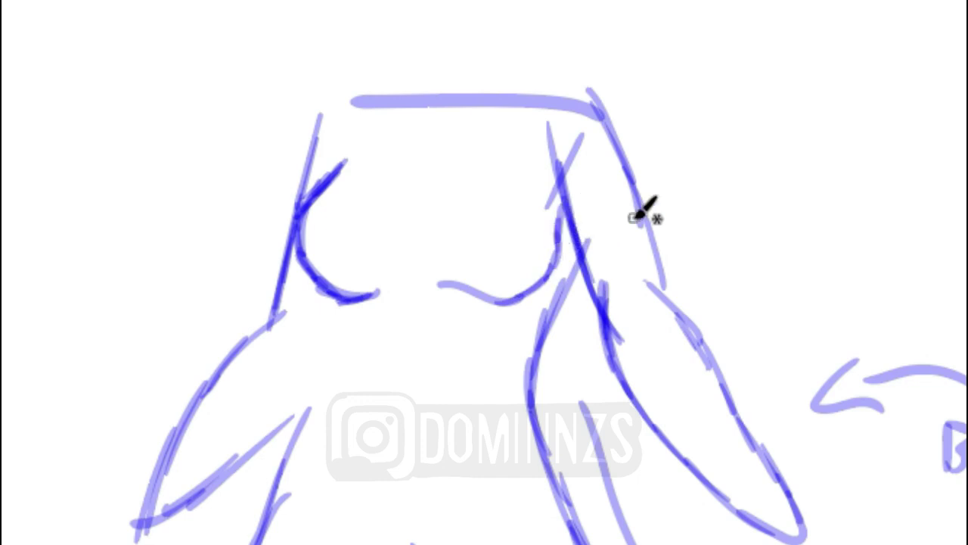
drag(159, 225, 280, 216)
drag(242, 181, 280, 215)
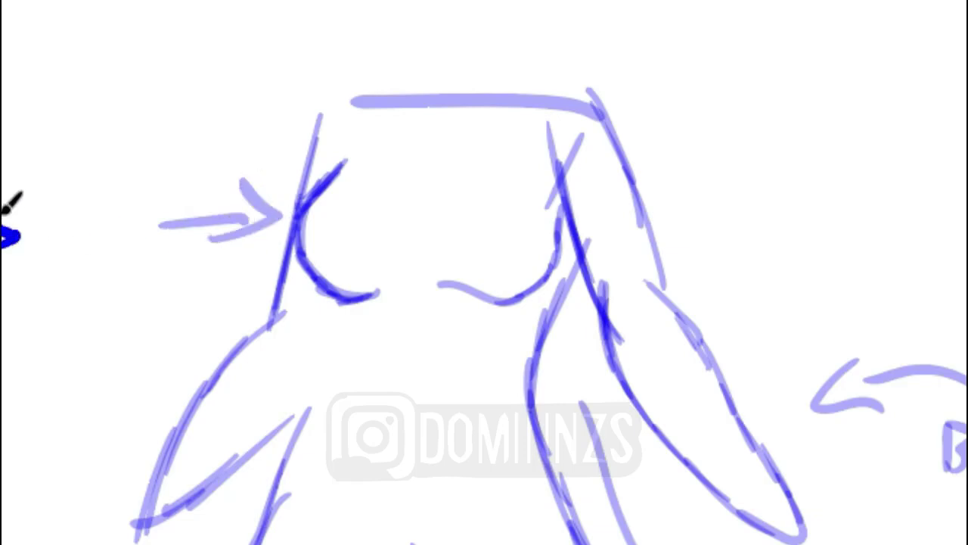
mouse_move(23, 254)
mouse_down()
mouse_move(43, 210)
mouse_move(69, 266)
mouse_move(105, 203)
mouse_move(119, 213)
mouse_up()
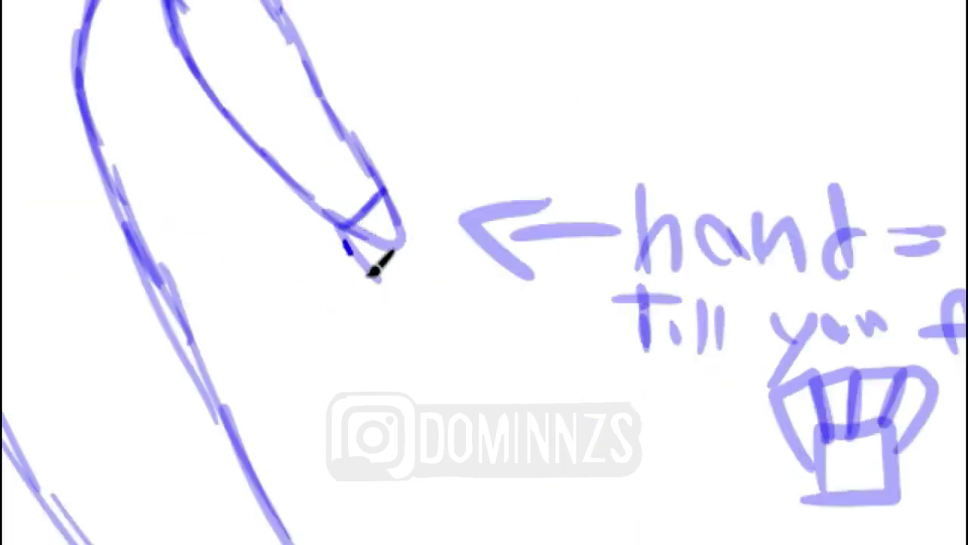
- Draw the right-hand hand as a block at the wrist, adding a thumb and spread fingers
mouse_move(387, 286)
mouse_down()
mouse_move(438, 258)
mouse_move(459, 227)
mouse_up()
drag(419, 271, 472, 210)
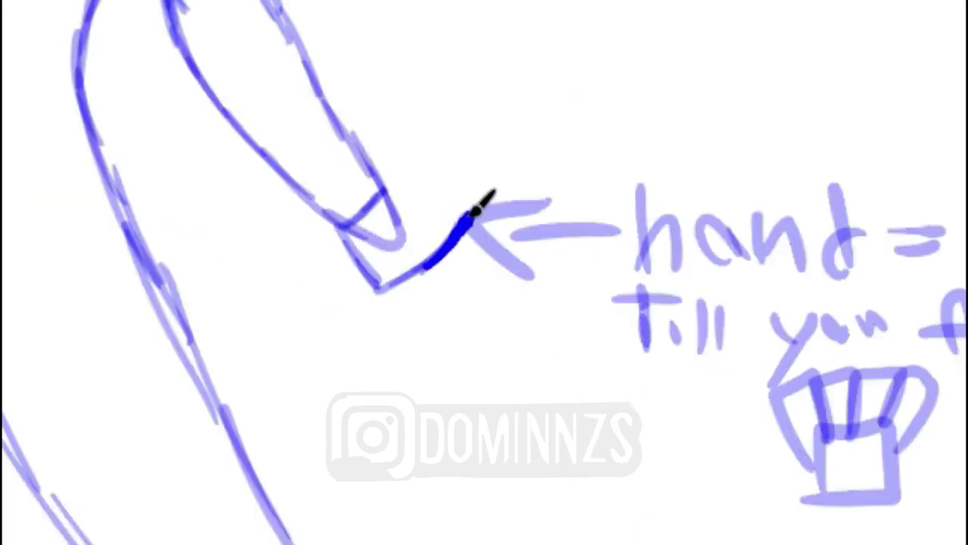
mouse_move(439, 255)
mouse_down()
mouse_move(479, 205)
mouse_move(393, 187)
mouse_up()
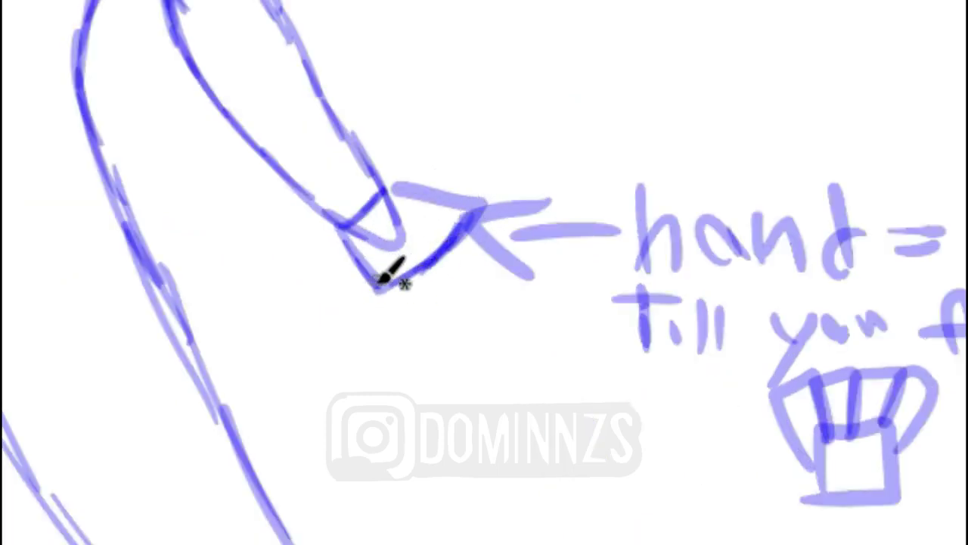
mouse_move(371, 286)
mouse_down()
mouse_move(434, 293)
mouse_move(459, 337)
mouse_up()
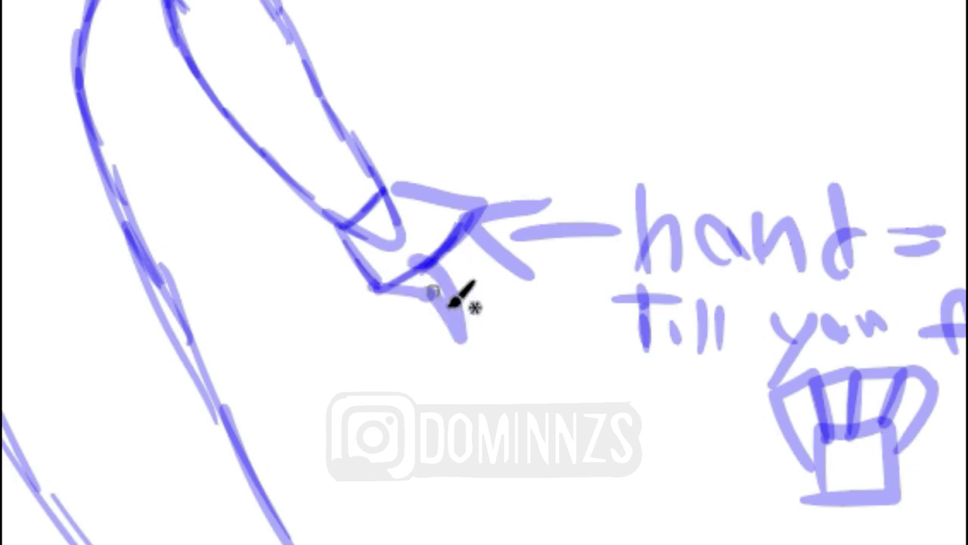
mouse_move(449, 295)
mouse_down()
mouse_move(492, 249)
mouse_move(415, 261)
mouse_up()
mouse_move(475, 227)
mouse_down()
mouse_move(499, 232)
mouse_move(540, 165)
mouse_up()
mouse_move(503, 217)
mouse_down()
mouse_move(553, 158)
mouse_move(474, 209)
mouse_move(503, 223)
mouse_move(480, 233)
mouse_move(573, 199)
mouse_move(502, 238)
mouse_move(510, 270)
mouse_move(497, 281)
mouse_move(480, 280)
mouse_move(452, 241)
mouse_up()
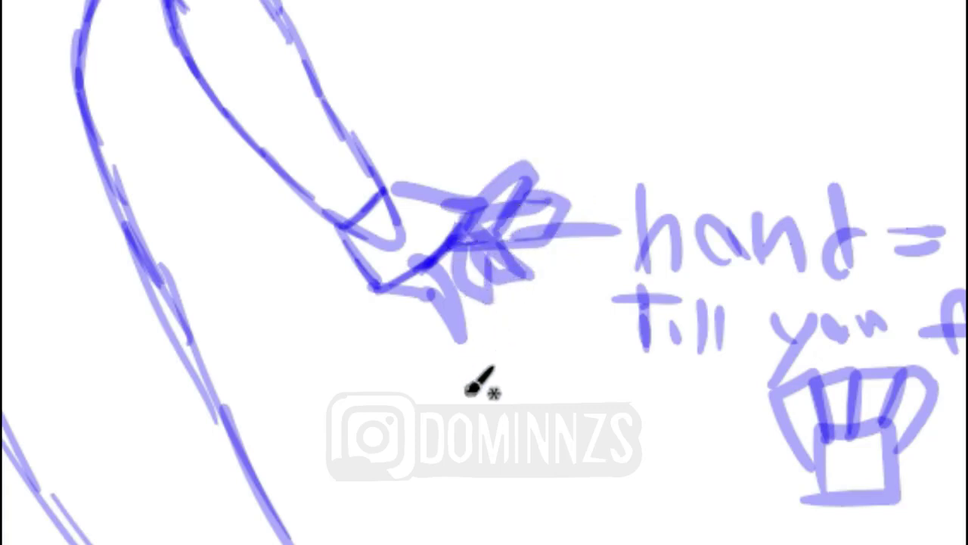
- Draw the left-hand hand as a block at the wrist, adding the curled fingers over it
mouse_move(364, 285)
mouse_down()
mouse_move(384, 299)
mouse_move(386, 291)
mouse_move(365, 328)
mouse_up()
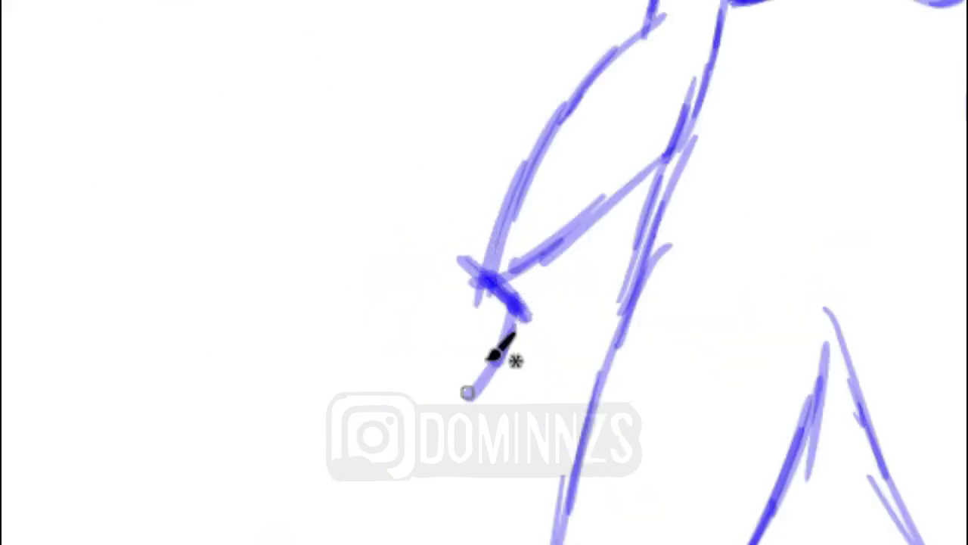
mouse_move(490, 362)
mouse_down()
mouse_move(453, 412)
mouse_move(399, 342)
mouse_move(457, 264)
mouse_move(506, 304)
mouse_up()
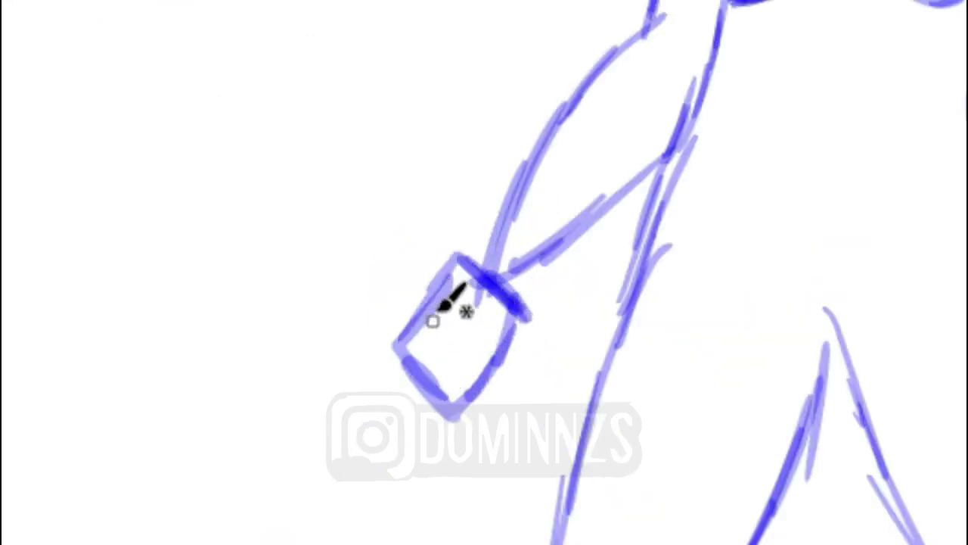
mouse_move(458, 264)
mouse_down()
mouse_move(409, 340)
mouse_move(454, 394)
mouse_up()
drag(433, 342, 455, 378)
drag(447, 360, 479, 330)
mouse_move(404, 342)
mouse_down()
mouse_move(427, 351)
mouse_move(411, 400)
mouse_move(458, 356)
mouse_up()
mouse_move(420, 422)
mouse_down()
mouse_move(471, 437)
mouse_move(481, 393)
mouse_up()
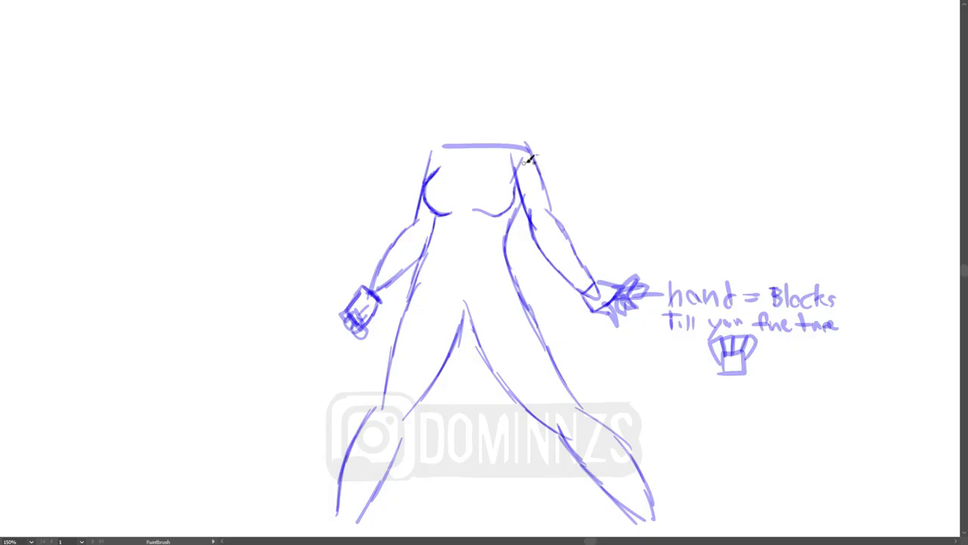
- Draw the neck sides flowing into rounded shoulders, and delete the straight line across the top of the torso
mouse_move(544, 166)
mouse_down()
mouse_move(536, 146)
mouse_move(493, 123)
mouse_move(496, 143)
mouse_up()
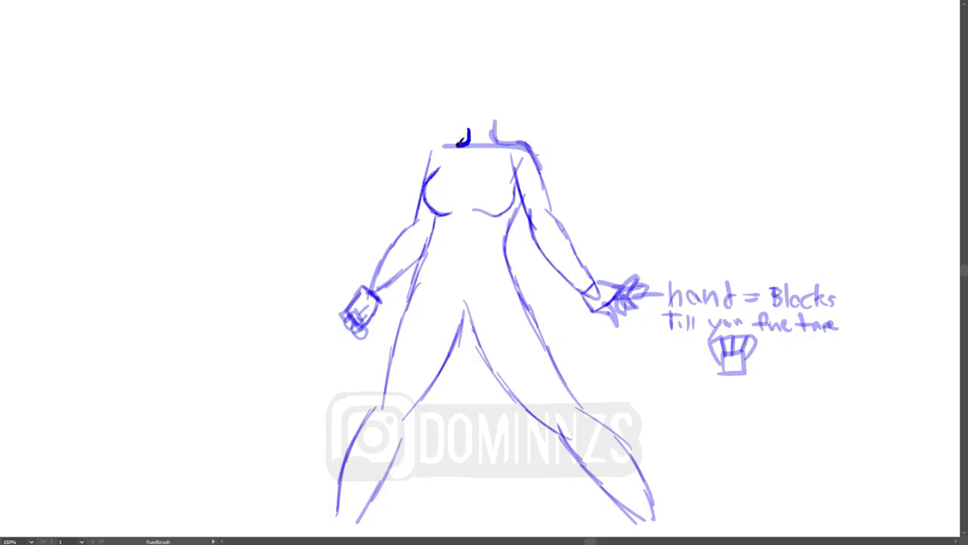
mouse_move(429, 153)
mouse_down()
mouse_move(425, 179)
mouse_move(437, 177)
mouse_up()
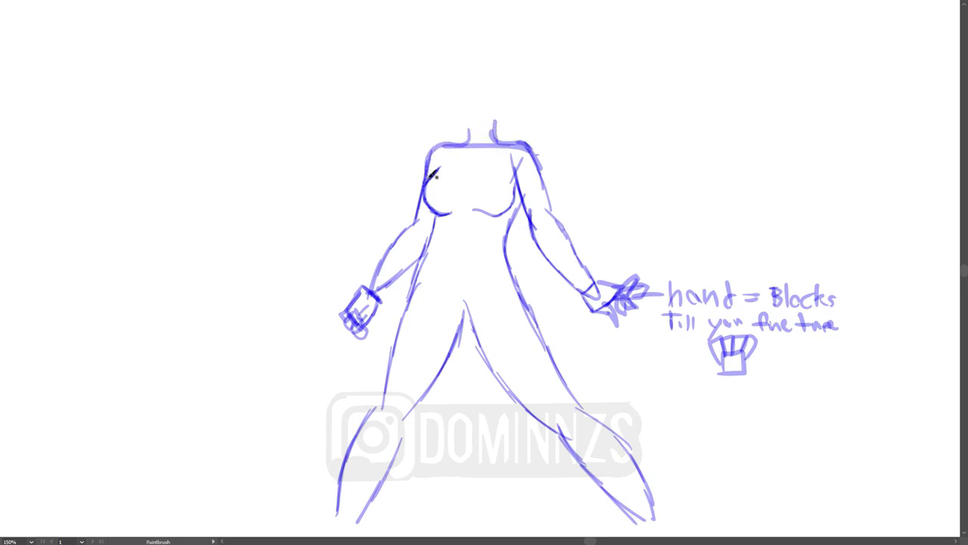
key(ctrl+z)
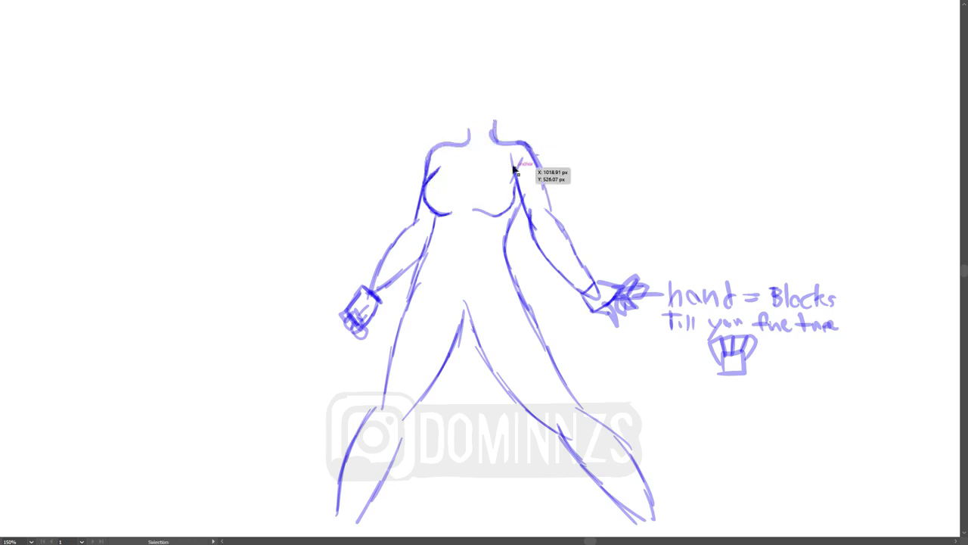
- Delete the stray inner lines of the right-hand upper arm and redraw the line between the chest and that arm
key(ctrl+z)
key(ctrl+z)
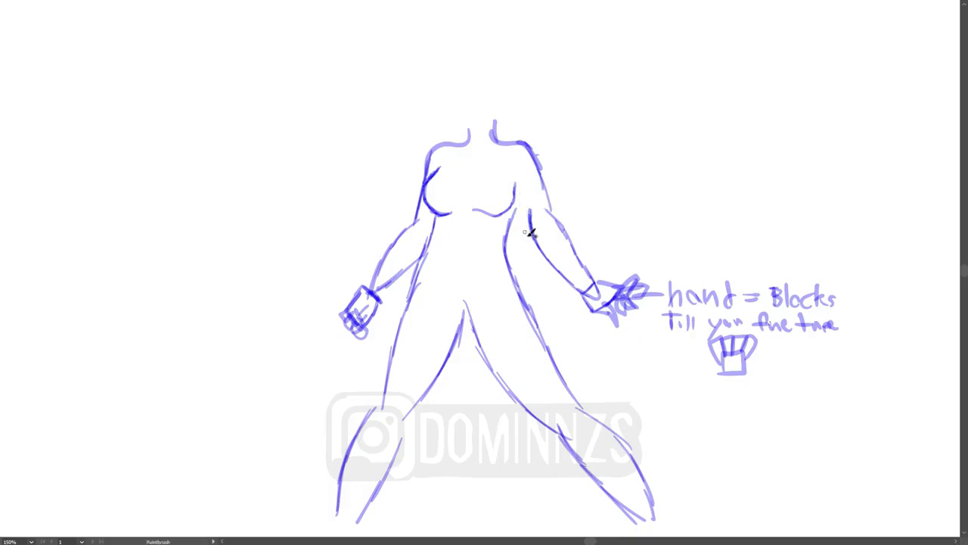
drag(525, 209, 522, 189)
- Add the note "Head is a eeg shape!" with an arrow toward the head area and a small egg-shaped face
mouse_move(302, 91)
mouse_down()
mouse_move(357, 89)
mouse_move(334, 58)
mouse_up()
drag(125, 74, 127, 106)
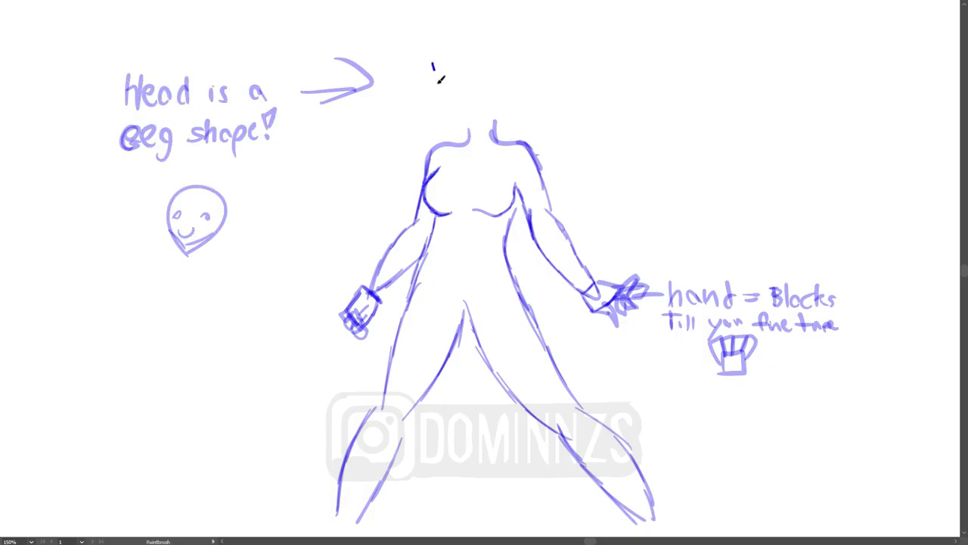
- Draw the lower head outline above the neck, with both sides curving down to a pointed chin
drag(440, 79, 448, 118)
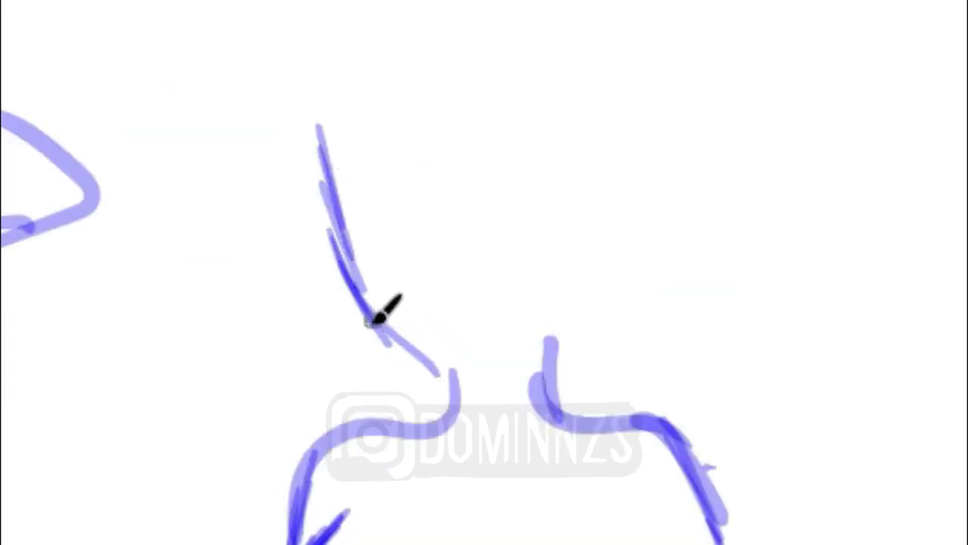
mouse_move(368, 323)
mouse_down()
mouse_move(484, 386)
mouse_move(588, 302)
mouse_move(617, 257)
mouse_move(631, 158)
mouse_up()
drag(617, 247, 624, 87)
- Add a vertical centre guideline and three curved horizontal guidelines across the face
drag(497, 416, 441, 26)
drag(293, 230, 684, 199)
drag(312, 317, 696, 283)
drag(376, 366, 711, 331)
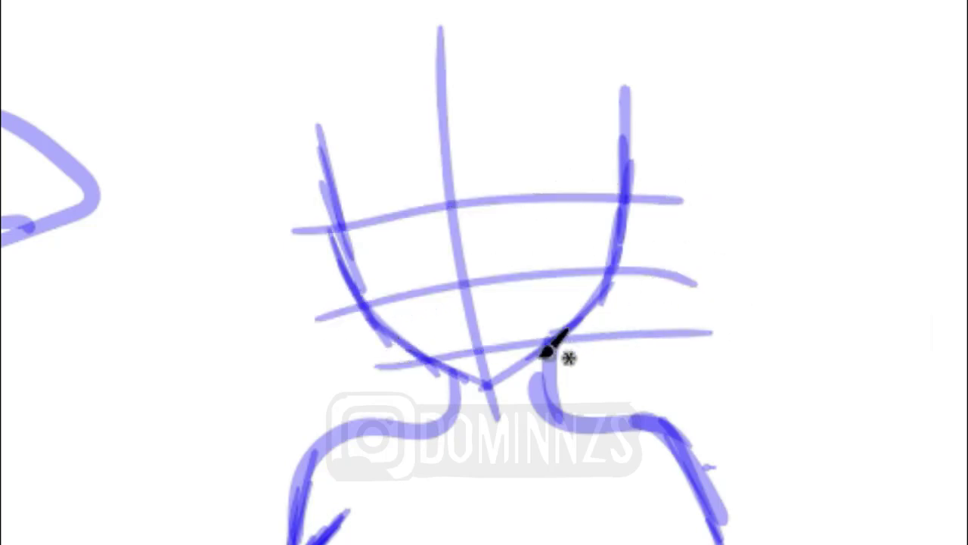
- Draw both eyes along the upper face guideline, arched eyebrows above them, and a small curved mouth near the chin
mouse_move(417, 193)
mouse_down()
mouse_move(386, 189)
mouse_move(359, 205)
mouse_move(355, 217)
mouse_move(367, 246)
mouse_up()
drag(382, 198, 413, 241)
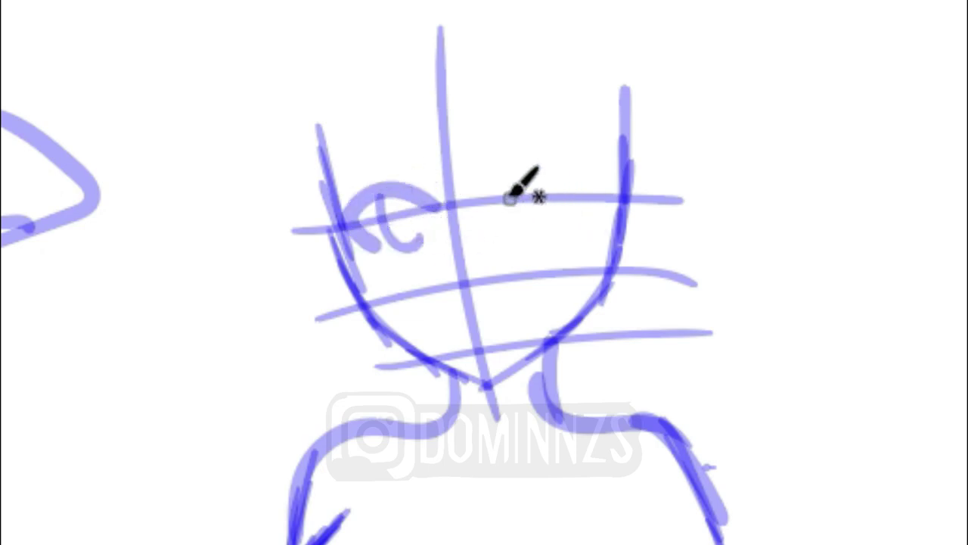
mouse_move(492, 191)
mouse_down()
mouse_move(542, 179)
mouse_move(583, 186)
mouse_move(589, 203)
mouse_move(557, 236)
mouse_up()
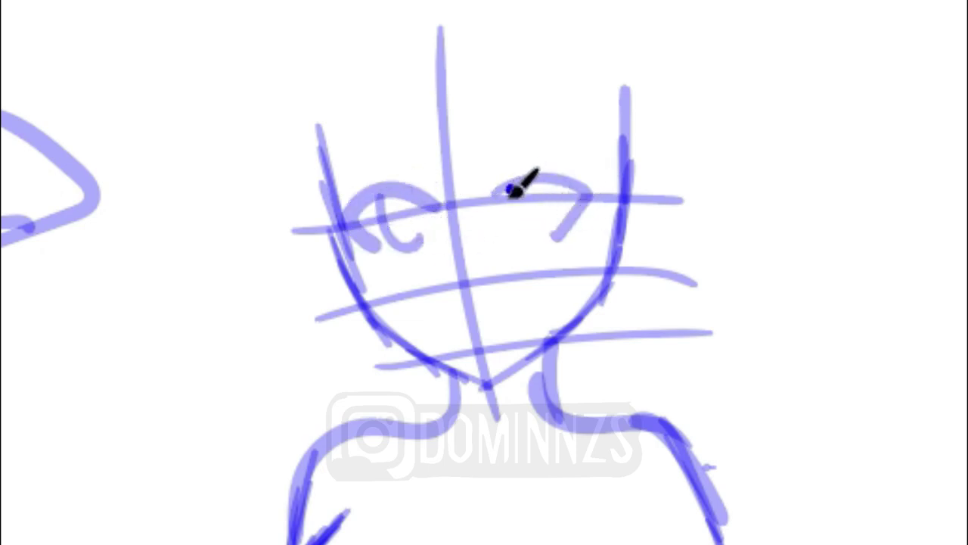
mouse_move(511, 190)
mouse_down()
mouse_move(520, 219)
mouse_move(556, 198)
mouse_up()
mouse_move(334, 164)
mouse_down()
mouse_move(406, 143)
mouse_move(422, 159)
mouse_up()
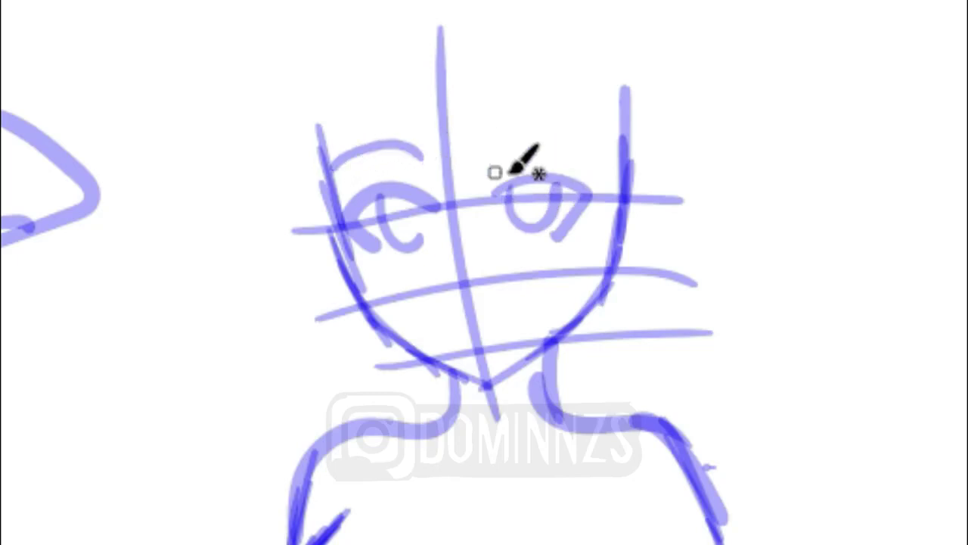
mouse_move(481, 157)
mouse_down()
mouse_move(516, 139)
mouse_move(568, 155)
mouse_up()
mouse_move(463, 327)
mouse_down()
mouse_move(498, 359)
mouse_move(475, 369)
mouse_up()
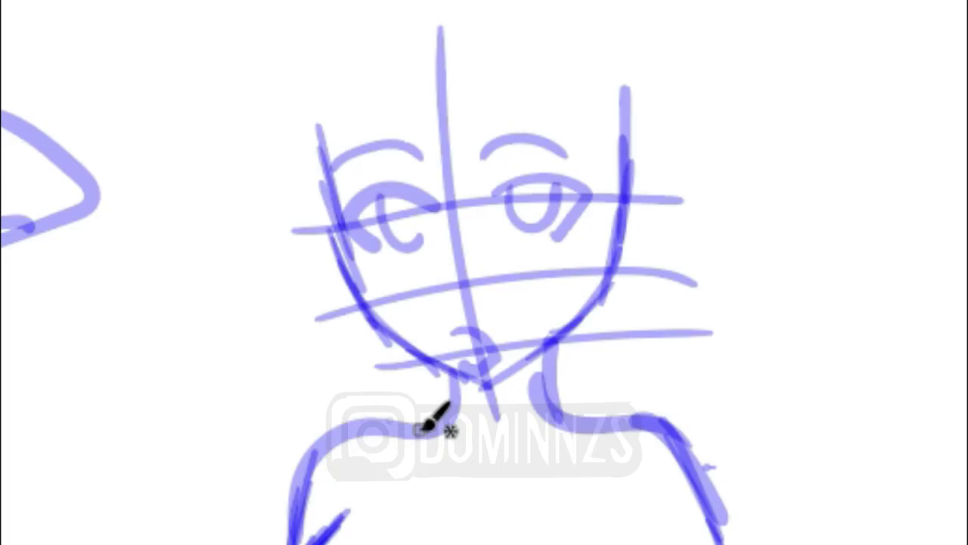
- Delete the three horizontal guidelines and the vertical centre guideline from the face
key(v)
drag(677, 277, 683, 335)
key(Delete)
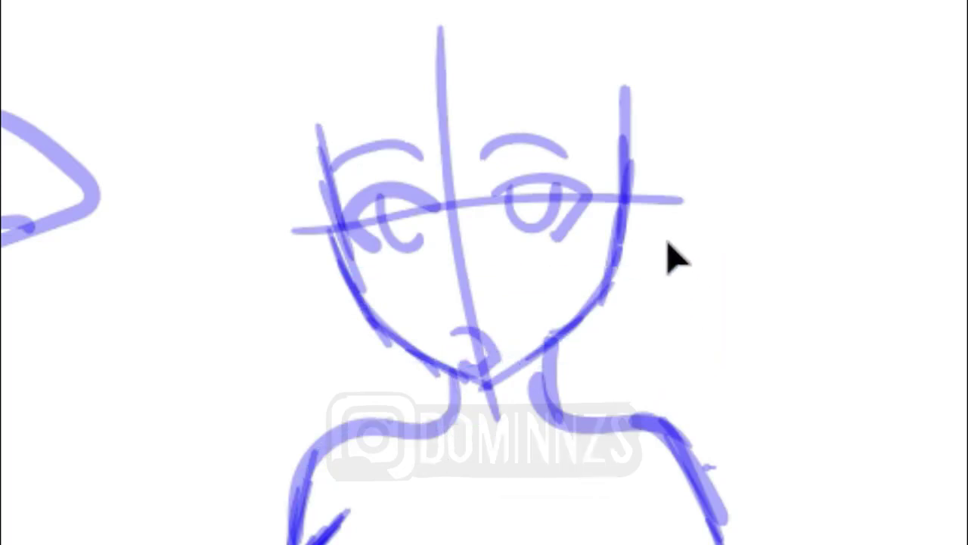
drag(677, 255, 678, 193)
key(Delete)
click(456, 281)
key(Delete)
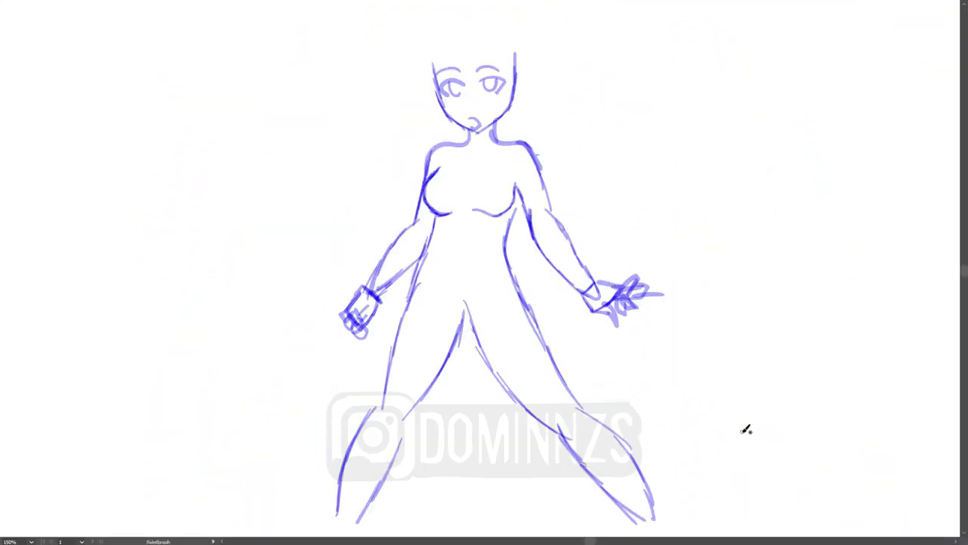
- Handwrite the two-line note "Next video will be clothing!" in the empty area beside the figure's head
drag(84, 122, 108, 73)
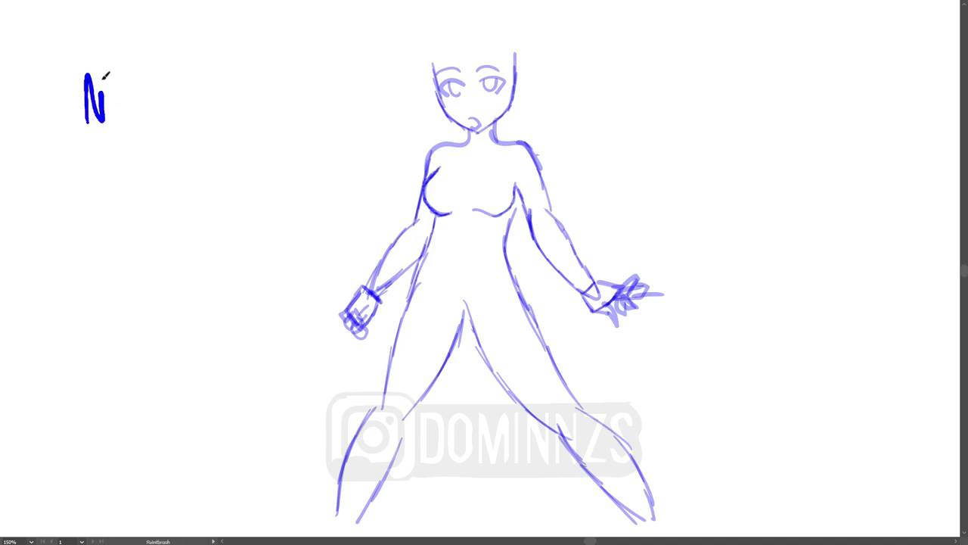
drag(114, 110, 138, 115)
mouse_move(152, 79)
mouse_down()
mouse_move(129, 122)
mouse_move(161, 123)
mouse_up()
mouse_move(147, 101)
mouse_down()
mouse_move(236, 86)
mouse_move(259, 121)
mouse_up()
mouse_move(255, 102)
mouse_down()
mouse_move(254, 121)
mouse_move(277, 117)
mouse_move(291, 95)
mouse_up()
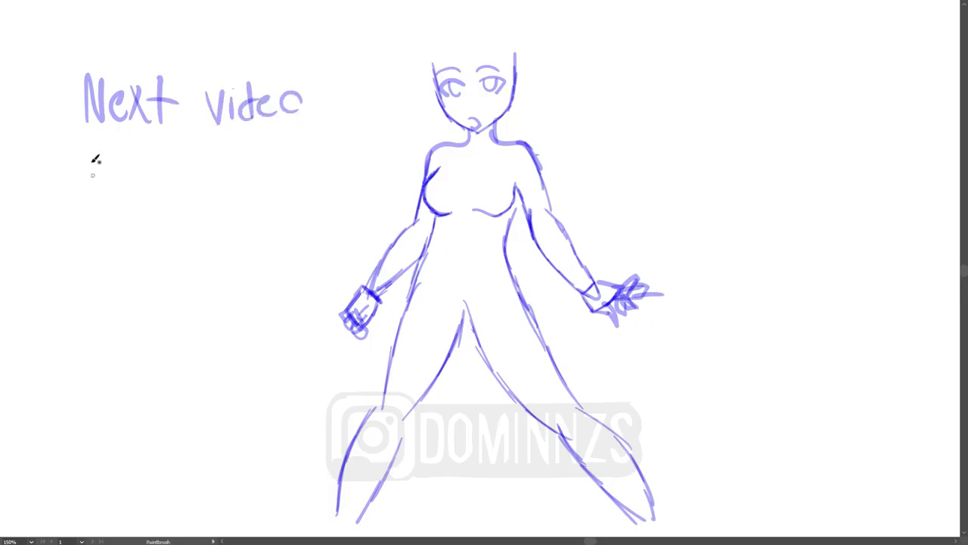
mouse_move(95, 165)
mouse_down()
mouse_move(108, 145)
mouse_move(130, 142)
mouse_up()
mouse_move(138, 142)
mouse_down()
mouse_move(137, 168)
mouse_move(179, 156)
mouse_move(197, 169)
mouse_up()
mouse_move(248, 149)
mouse_down()
mouse_move(248, 167)
mouse_move(295, 155)
mouse_move(347, 168)
mouse_up()
drag(365, 152, 351, 180)
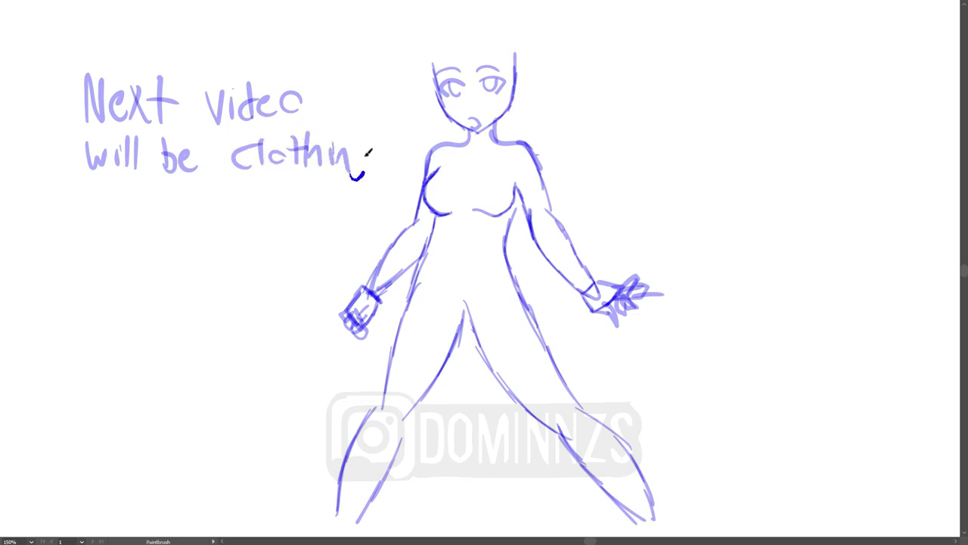
drag(387, 118, 383, 151)
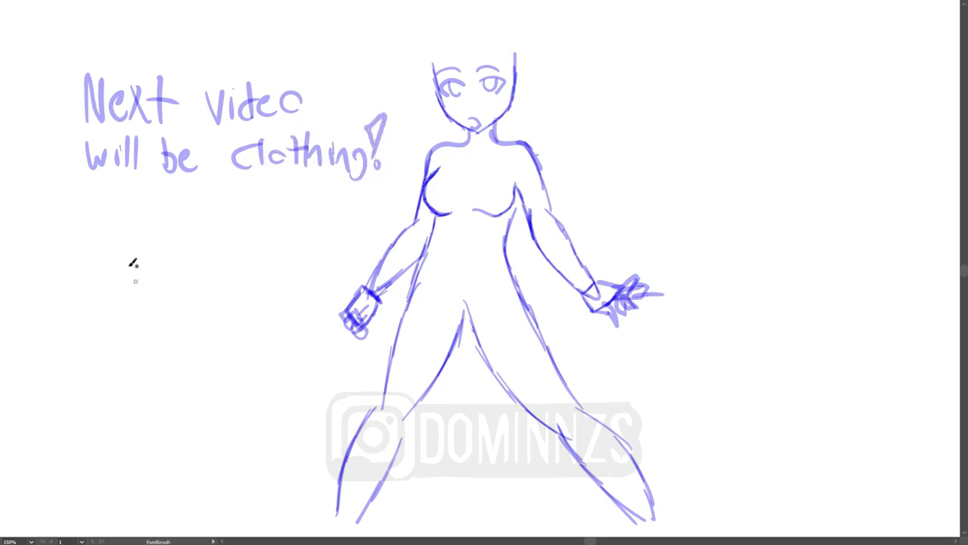
- Start a second handwritten note below the clothing note with the word "And"
drag(81, 261, 92, 289)
mouse_move(75, 277)
mouse_down()
mouse_move(96, 272)
mouse_move(116, 289)
mouse_up()
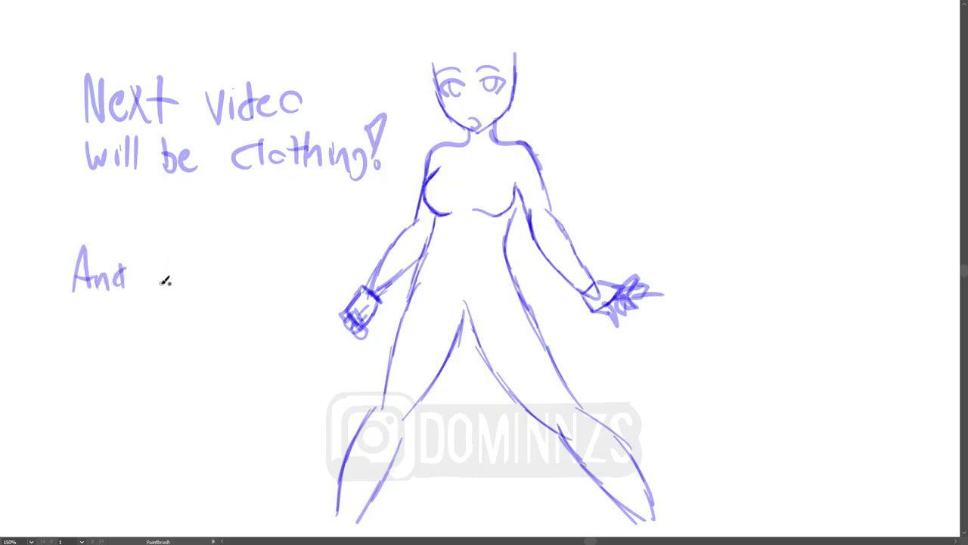